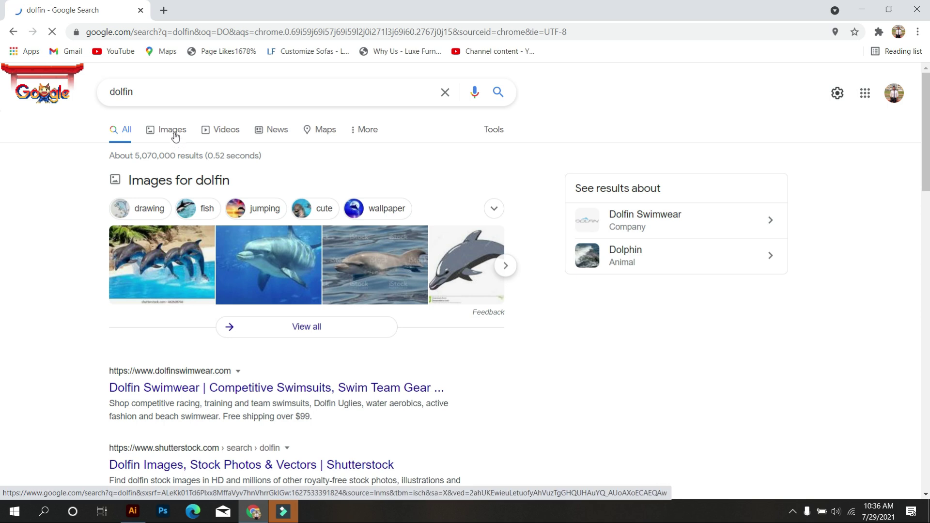
Step: Show Google Images results for 'dolfin' narrowed to the fish suggestion and browse them
left_click(173, 135)
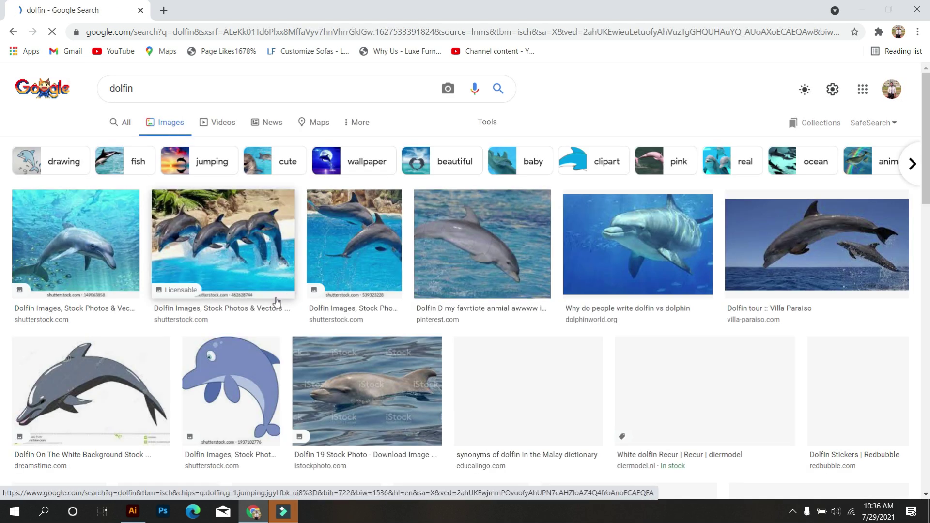
left_click(137, 168)
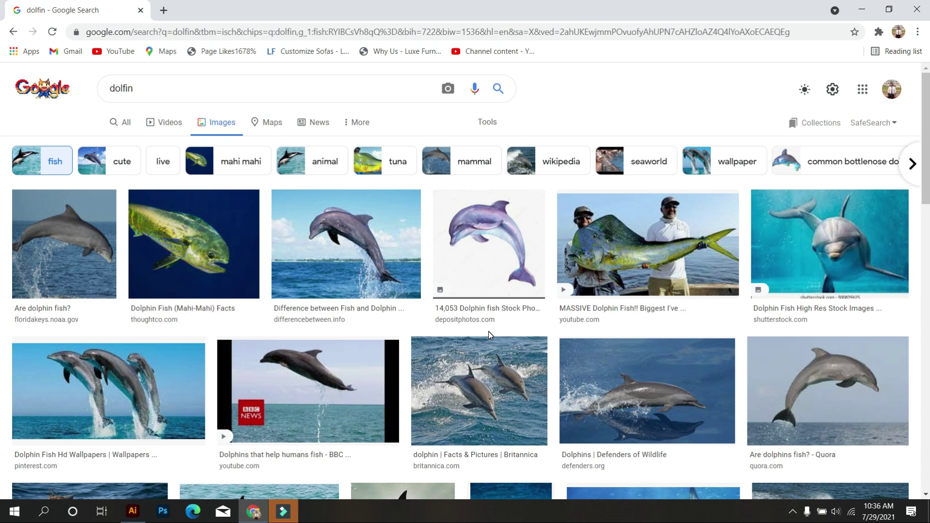
scroll(489, 332, "down", 2)
scroll(489, 334, "down", 1)
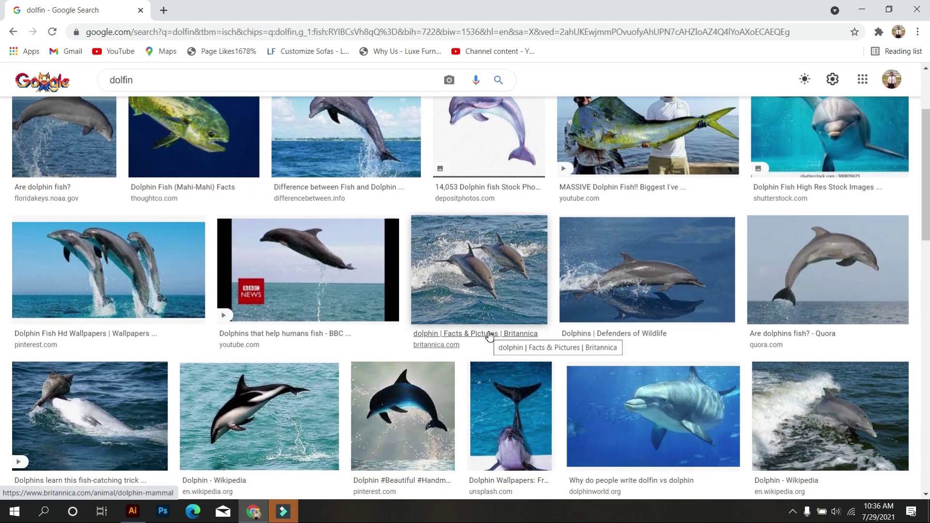
scroll(489, 335, "down", 3)
scroll(491, 339, "down", 2)
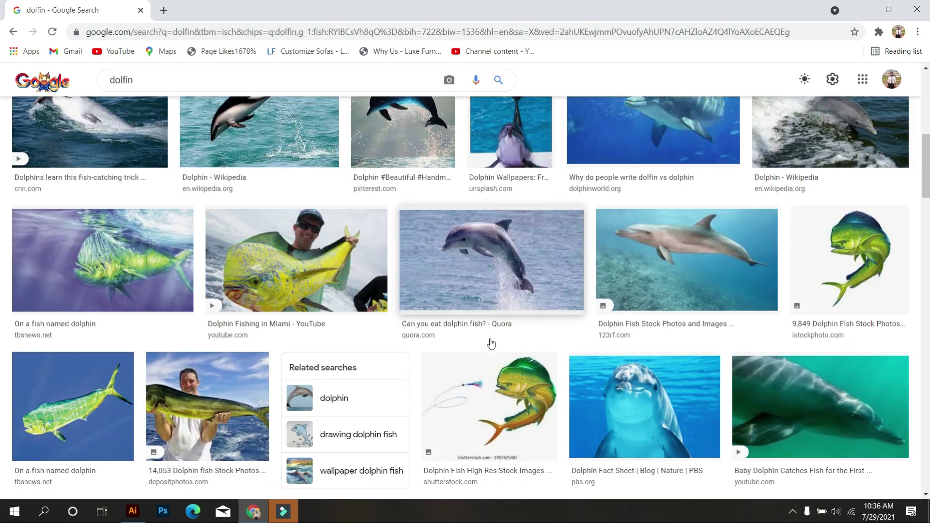
scroll(491, 343, "down", 3)
scroll(492, 343, "up", 4)
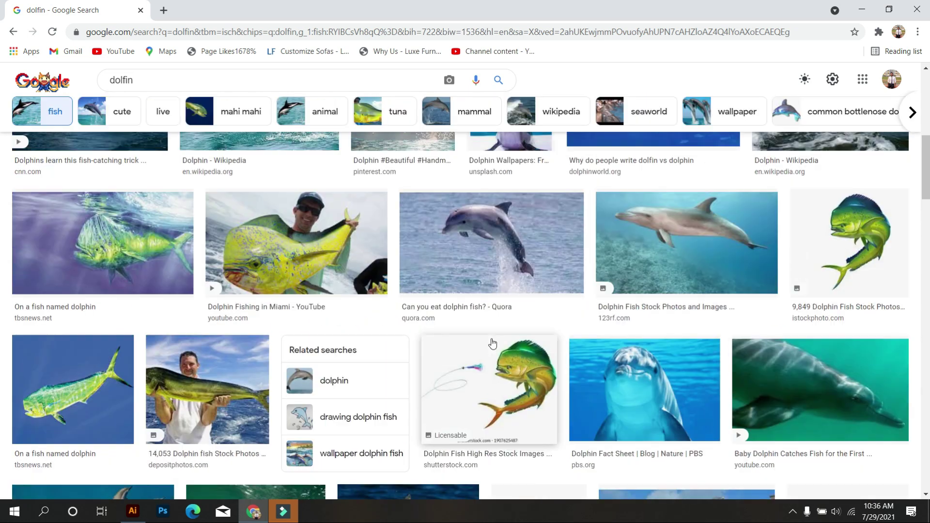
scroll(494, 343, "up", 6)
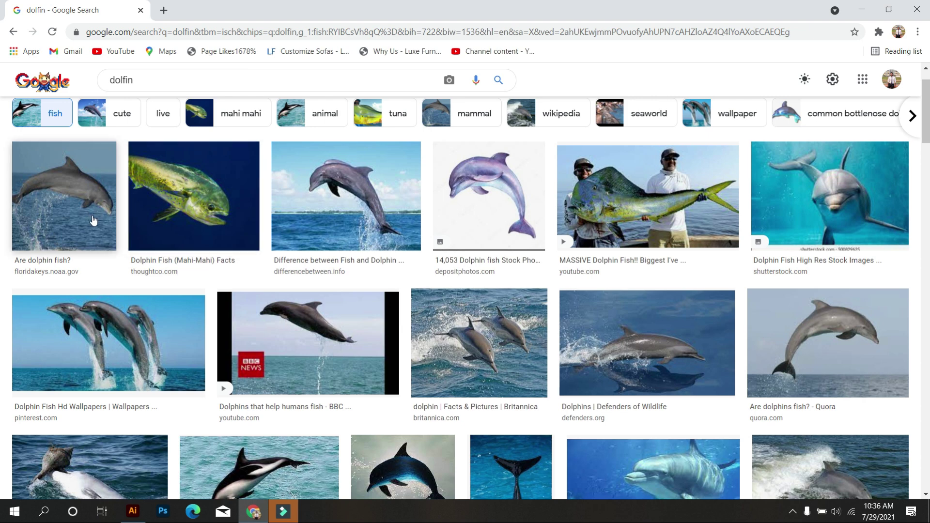
Step: Find the purple watercolour dolphin and open its large preview
scroll(417, 378, "down", 10)
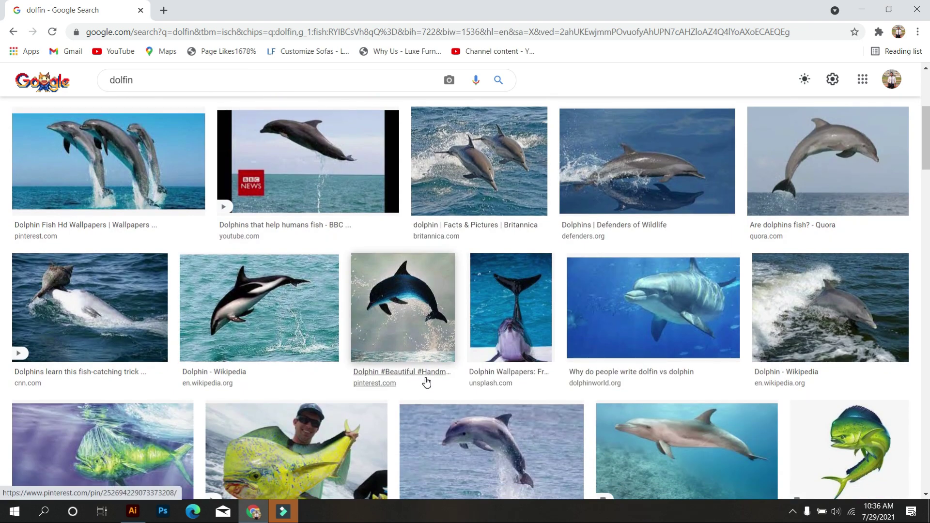
scroll(427, 382, "down", 6)
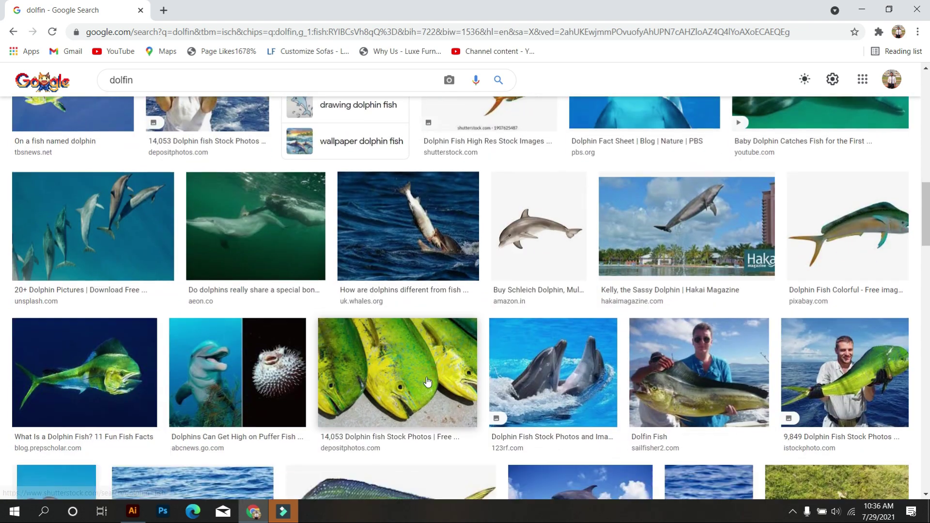
scroll(426, 378, "down", 3)
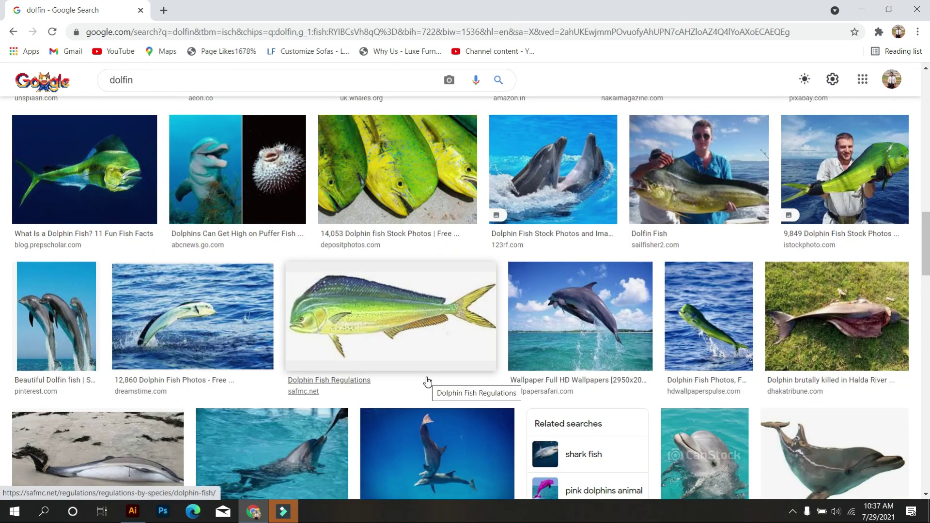
scroll(554, 356, "up", 15)
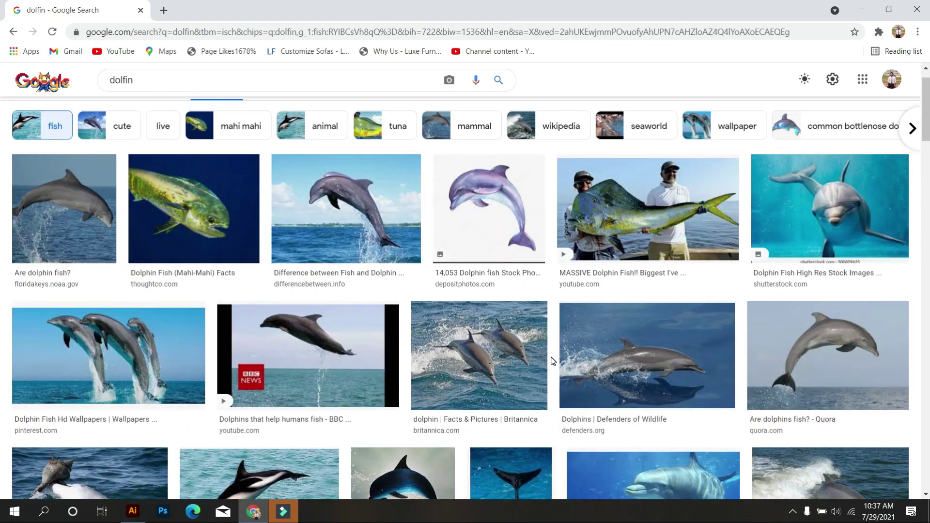
scroll(554, 360, "up", 1)
left_click(511, 253)
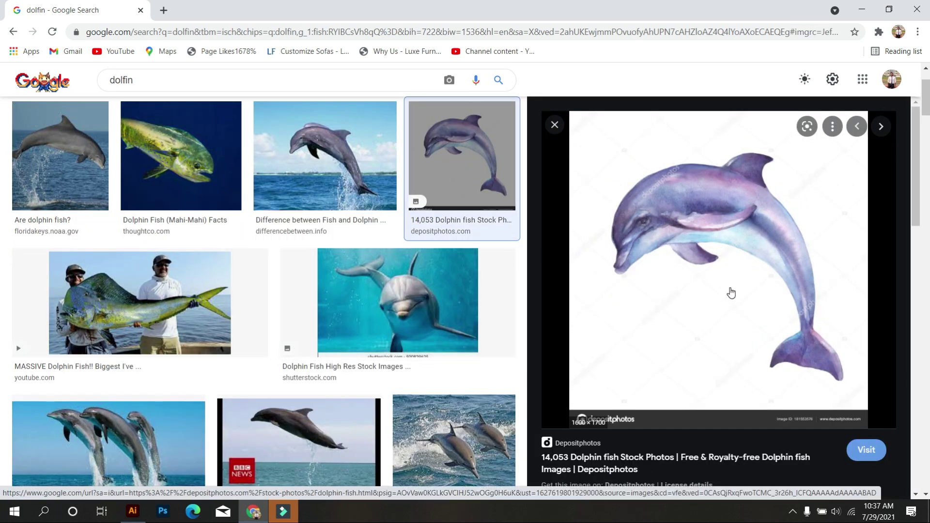
Step: Save the watercolour dolphin preview to Downloads as a depositphotos JPG and return to Illustrator
right_click(684, 211)
left_click(729, 333)
left_click(645, 384)
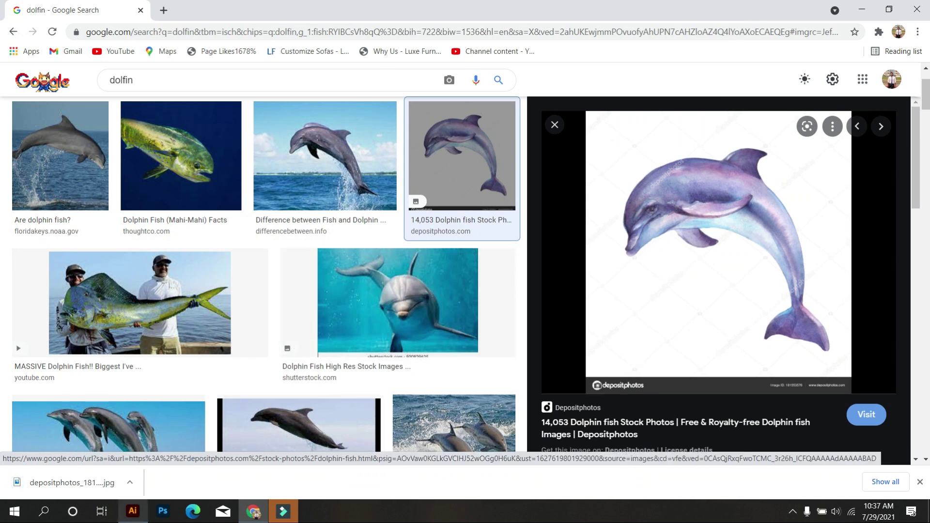
key("alt+Tab")
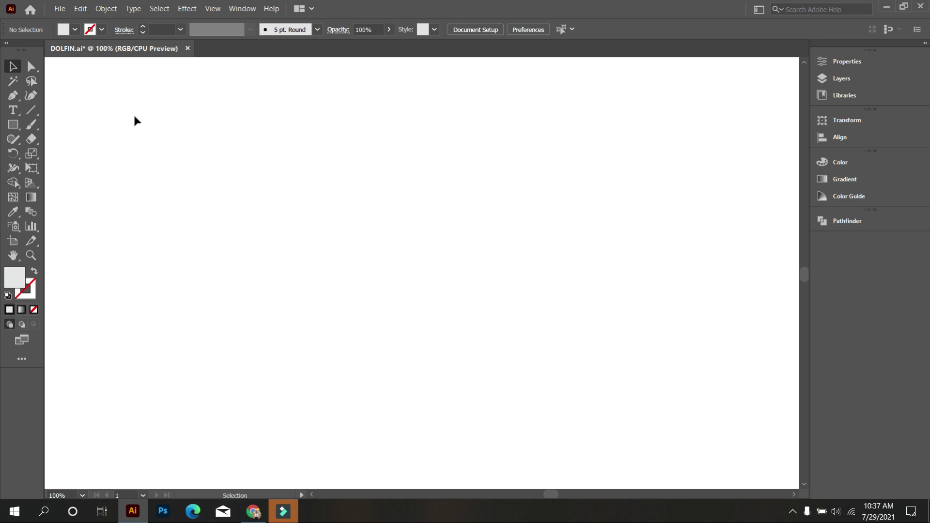
Step: Place the downloaded depositphotos dolphin JPG from Downloads onto the DOLFIN artboard
left_click(59, 10)
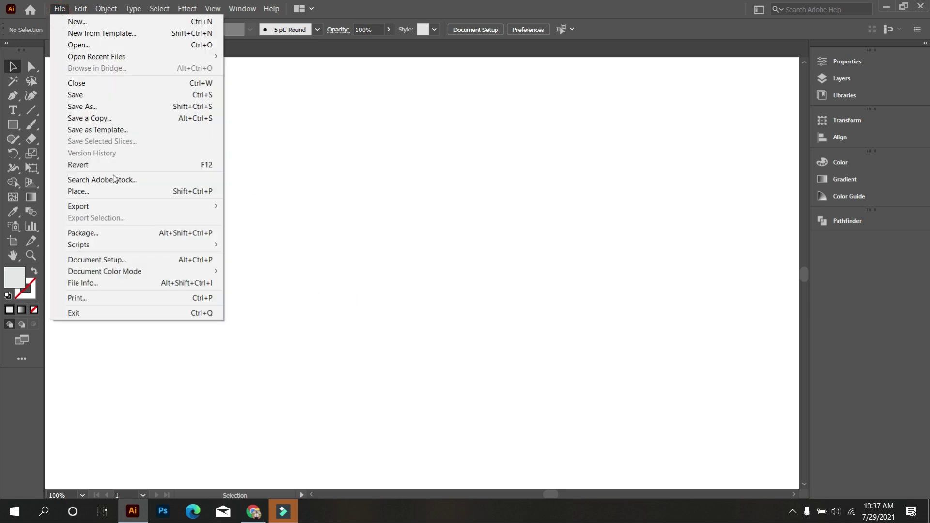
left_click(125, 191)
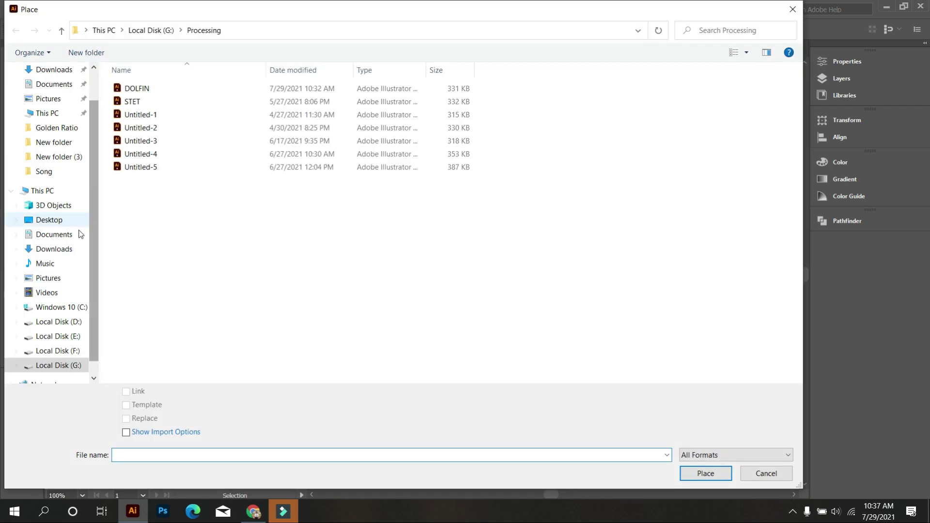
left_click(68, 249)
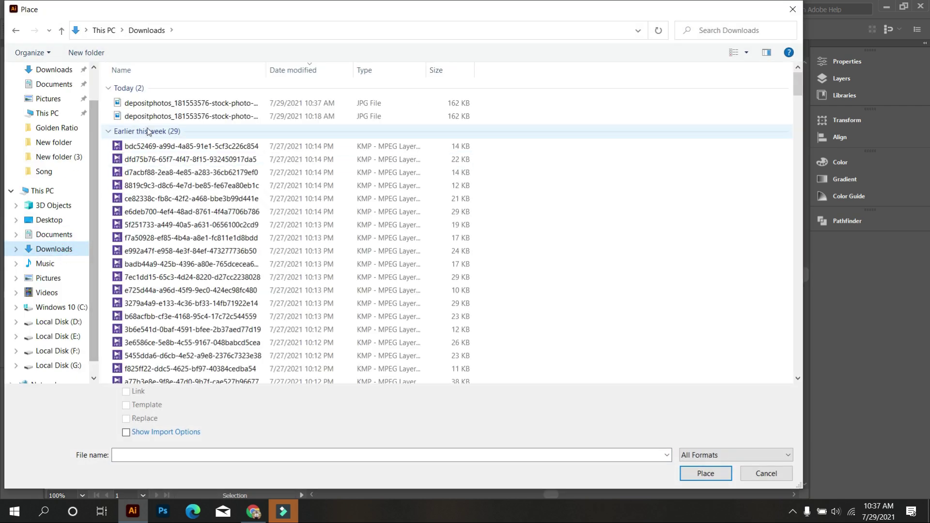
left_click(172, 103)
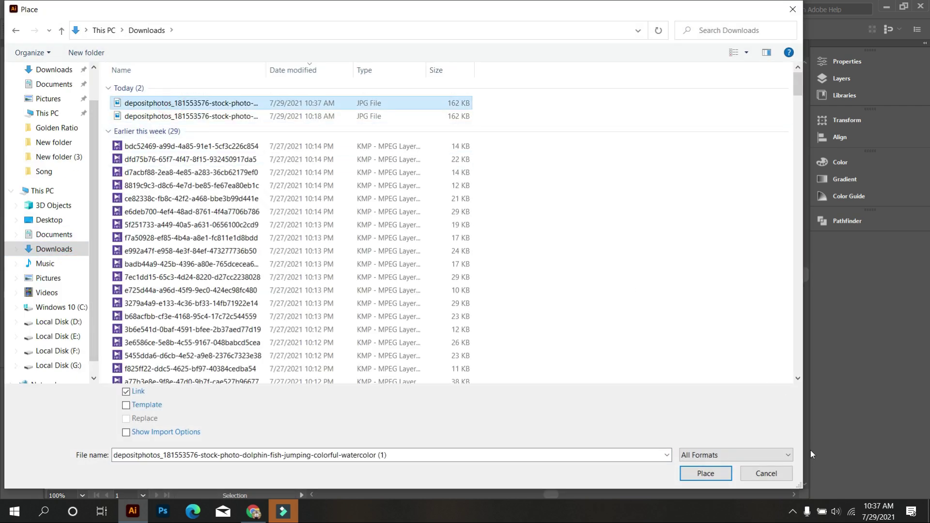
left_click(705, 473)
left_click_drag(163, 113, 618, 413)
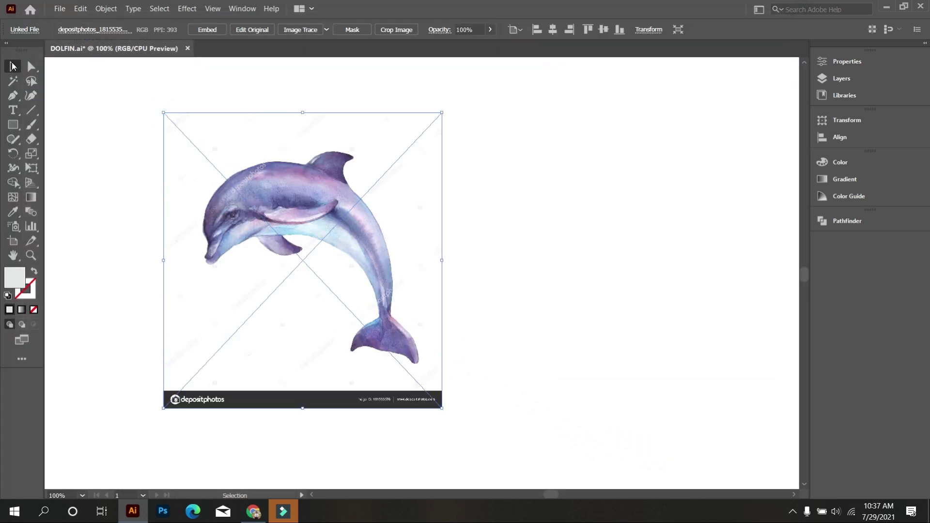
Step: Move the dolphin picture slightly right and down on the artboard
left_click_drag(356, 282, 426, 292)
scroll(404, 298, "down", 1)
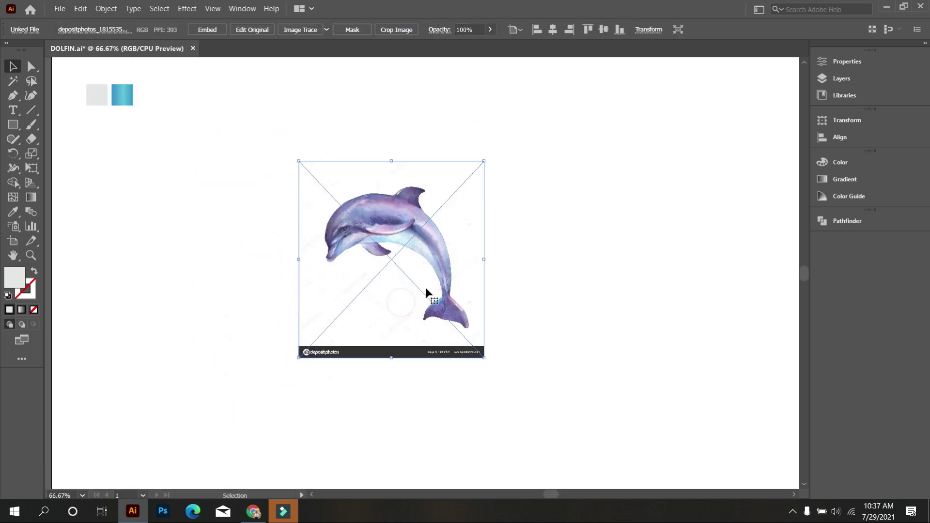
left_click(532, 301)
left_click(424, 266)
Step: Lock the dolphin picture in place with Object > Lock > Selection
left_click(106, 8)
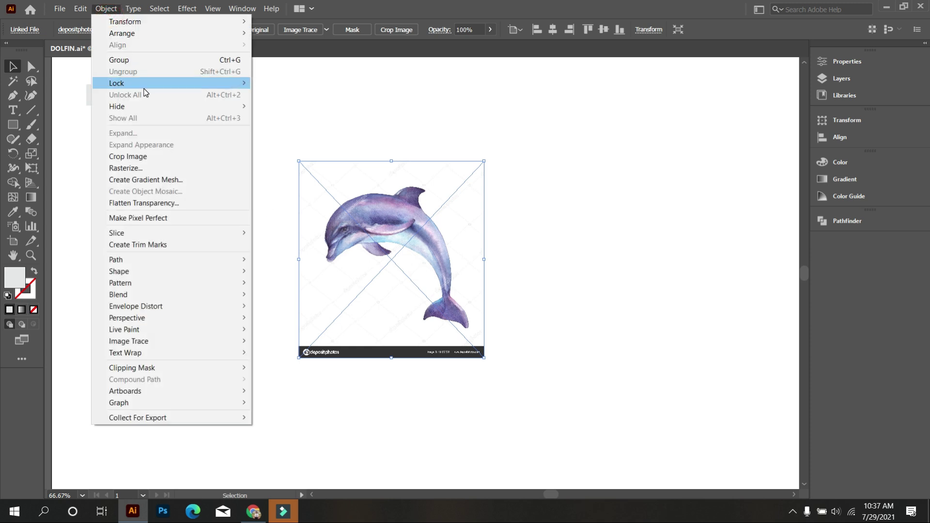
mouse_move(143, 86)
left_click(279, 83)
left_click(285, 224)
scroll(437, 306, "up", 4)
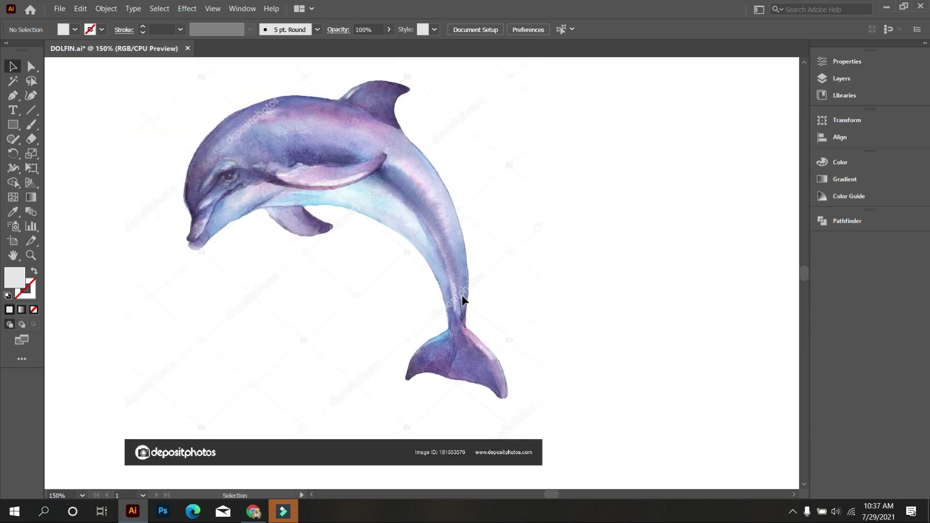
scroll(443, 292, "up", 1)
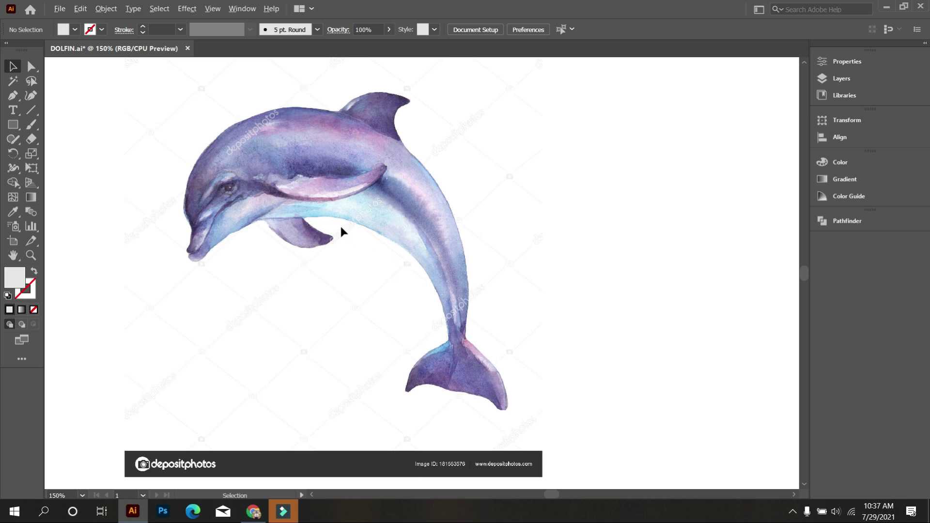
scroll(342, 233, "down", 1)
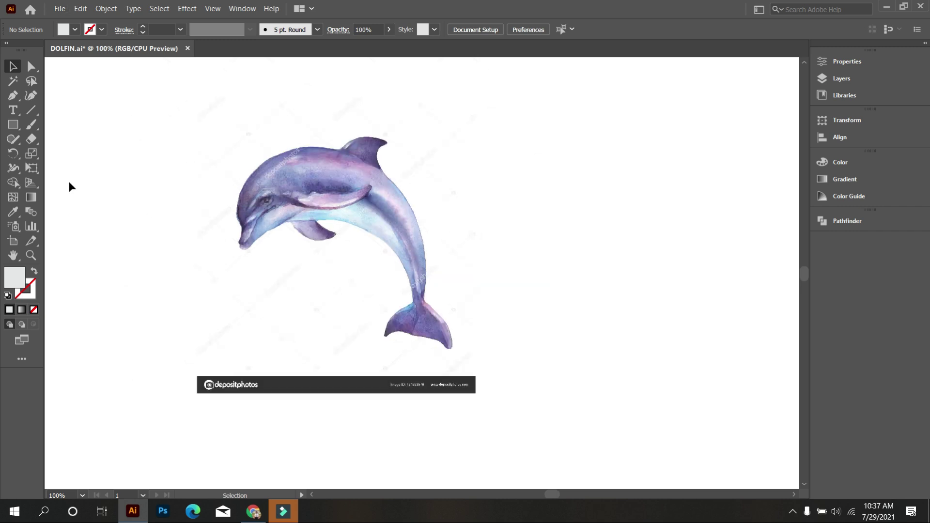
left_click_drag(13, 125, 60, 155)
left_click(58, 153)
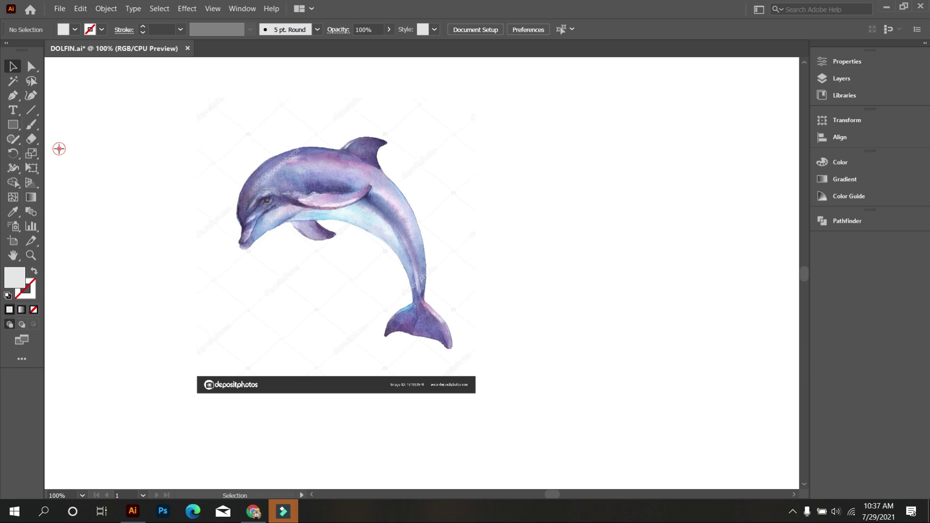
Step: Draw an ellipse over the dolphin's body with a black stroke and no fill
left_click_drag(194, 153, 407, 331)
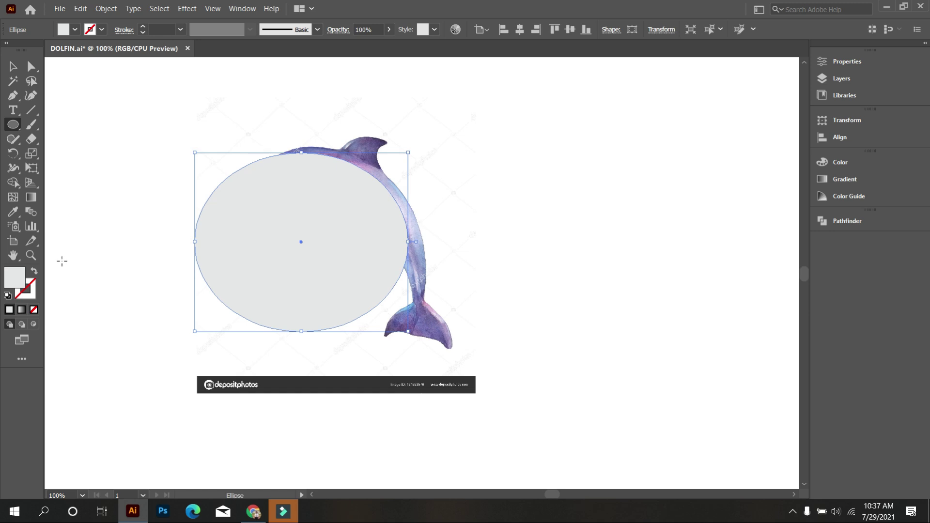
left_click(73, 30)
left_click(33, 50)
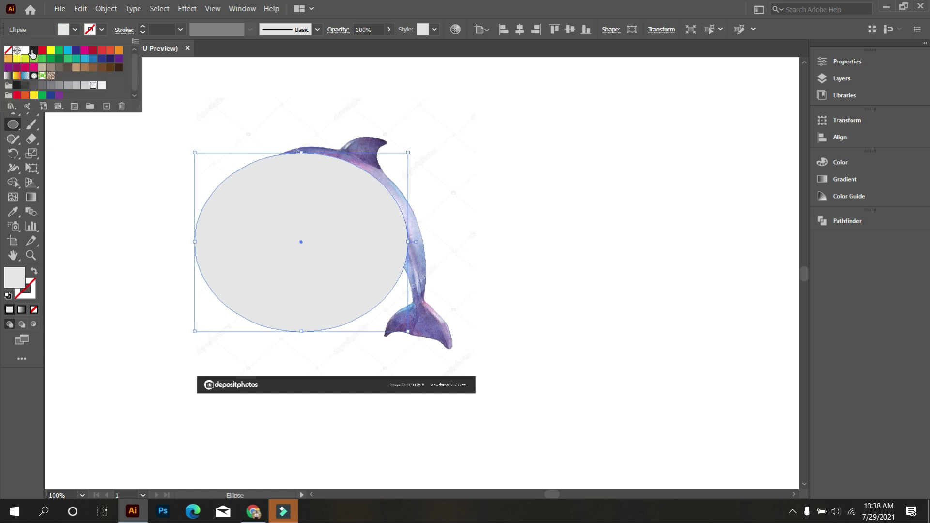
left_click(97, 159)
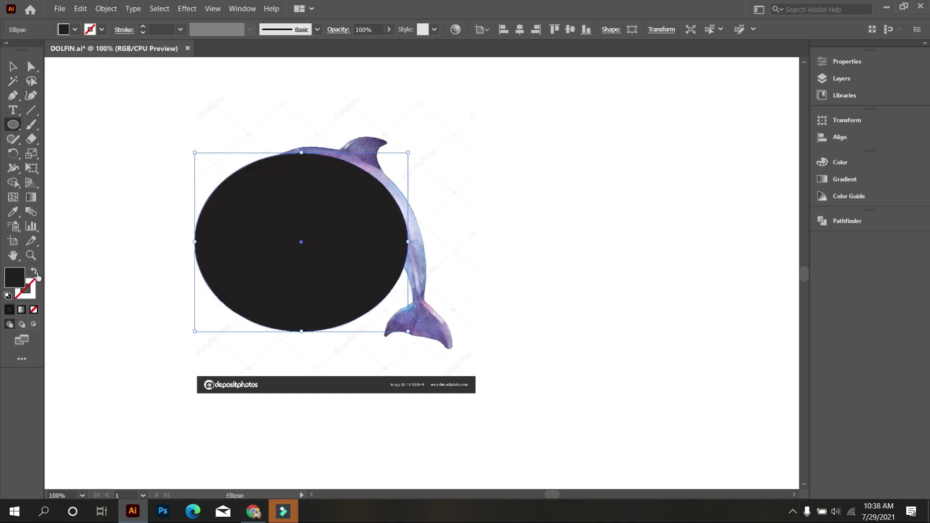
left_click(34, 272)
left_click(13, 67)
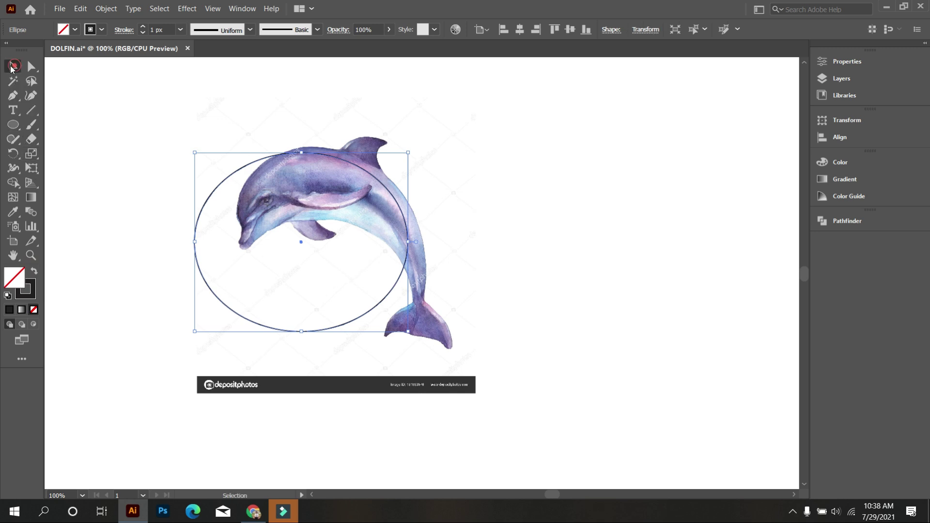
Step: Reshape the ellipse from its centre into a wide oval over the dolphin
left_click_drag(384, 188, 423, 168)
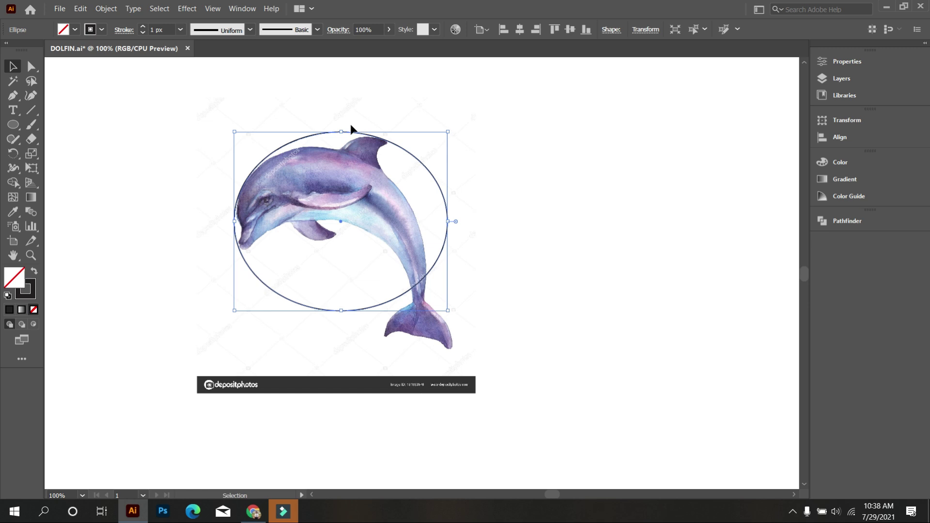
left_click_drag(344, 130, 342, 142)
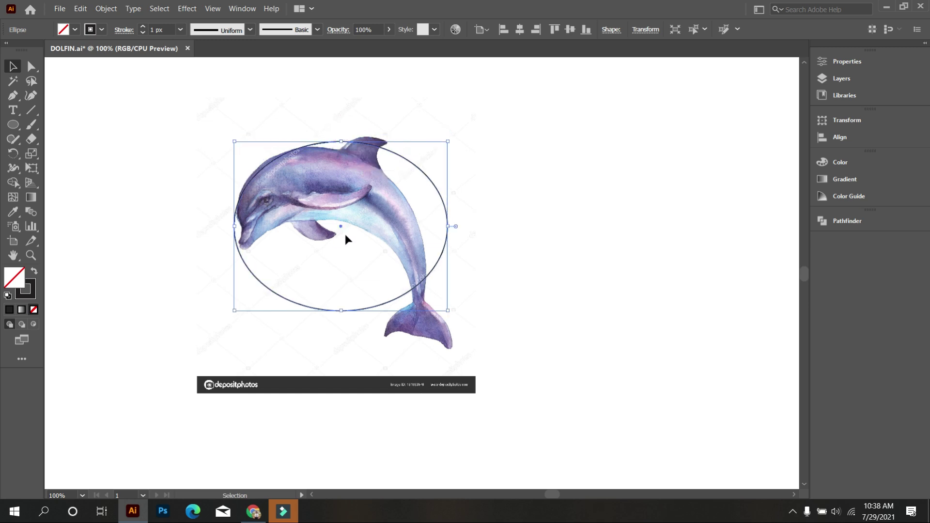
left_click_drag(339, 311, 347, 347)
key("alt")
left_click_drag(471, 244, 428, 245)
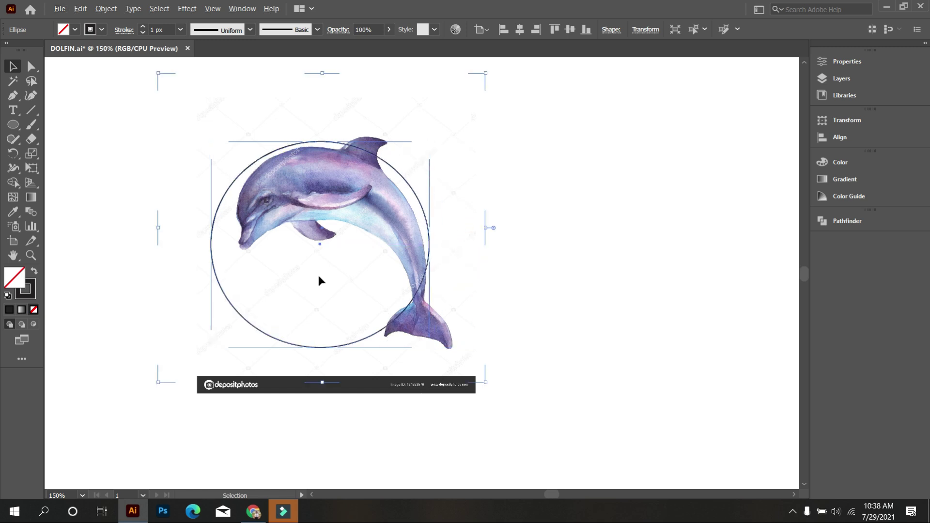
scroll(263, 220, "up", 2, "alt")
scroll(207, 207, "up", 1)
left_click_drag(193, 154, 241, 115)
left_click_drag(375, 73, 340, 194)
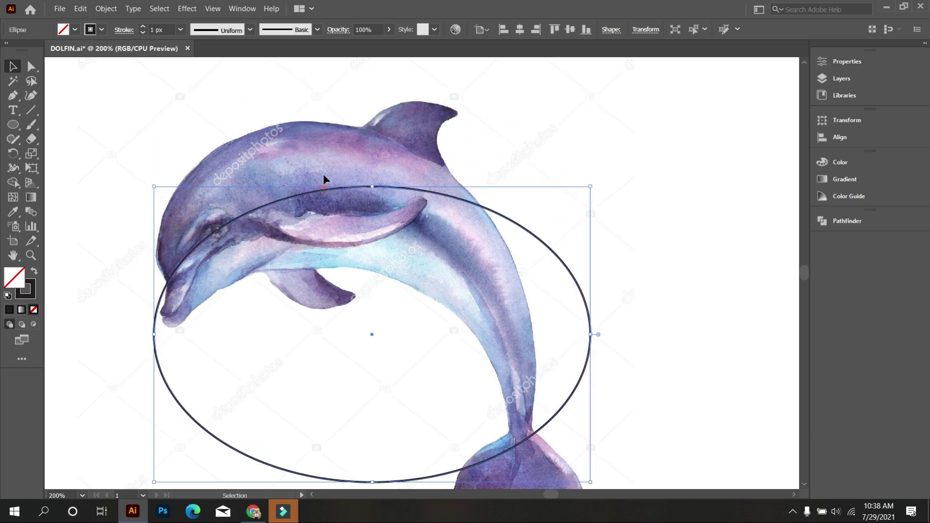
Step: Narrow the ellipse from the left and move it over the dolphin's head and back
left_click(325, 206)
left_click_drag(322, 191, 322, 115)
left_click_drag(154, 254, 194, 254)
left_click_drag(213, 191, 175, 192)
left_click(339, 224)
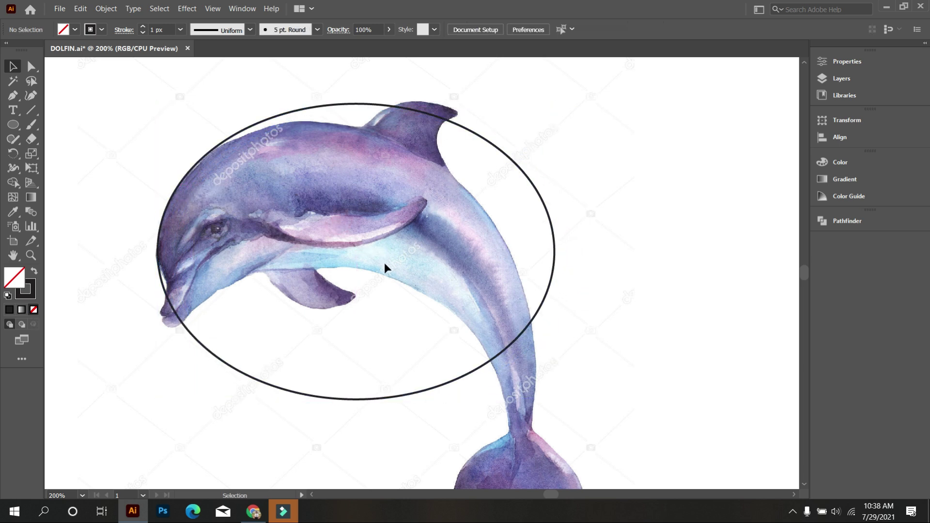
scroll(385, 268, "down", 2)
scroll(408, 308, "down", 1)
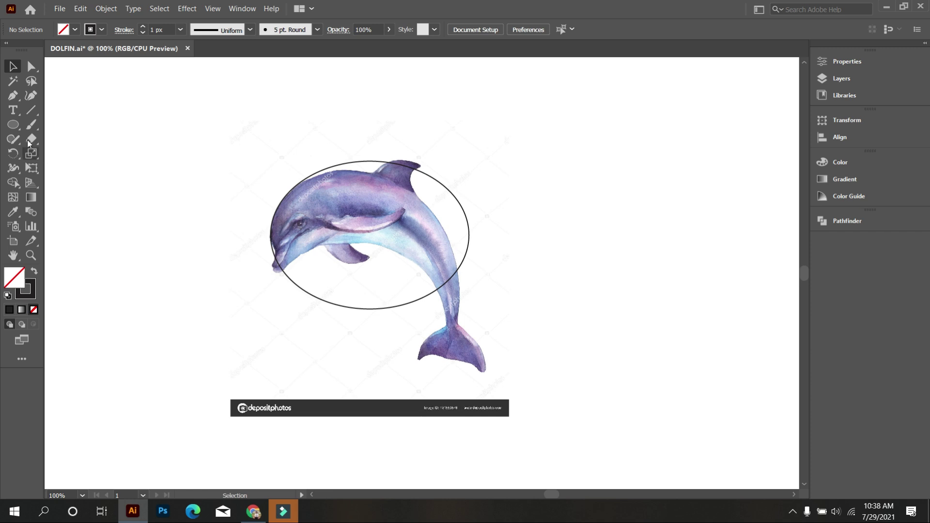
Step: Draw a large circle around the dolphin, then move and shrink it proportionally
left_click(14, 124)
left_click_drag(209, 157, 499, 449)
key("v")
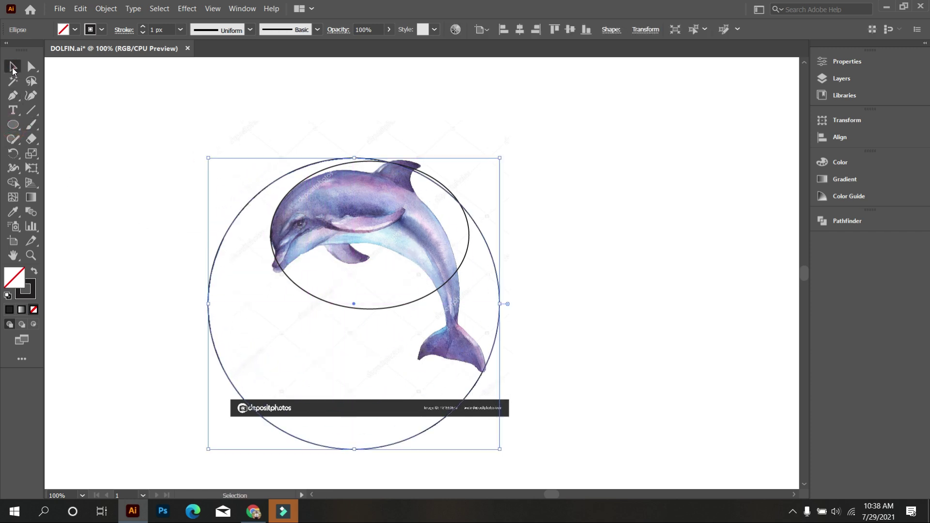
scroll(439, 248, "up", 1)
left_click_drag(517, 254, 490, 277)
scroll(504, 290, "down", 1)
left_click_drag(361, 471, 363, 408)
left_click(601, 258)
Step: Nudge the big circle right and up, then reselect it
scroll(412, 228, "up", 1)
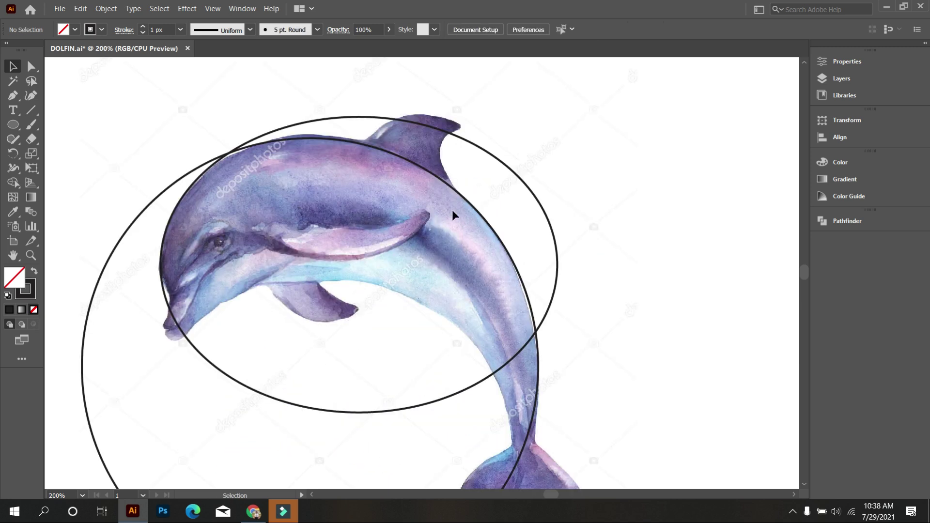
scroll(515, 328, "down", 1)
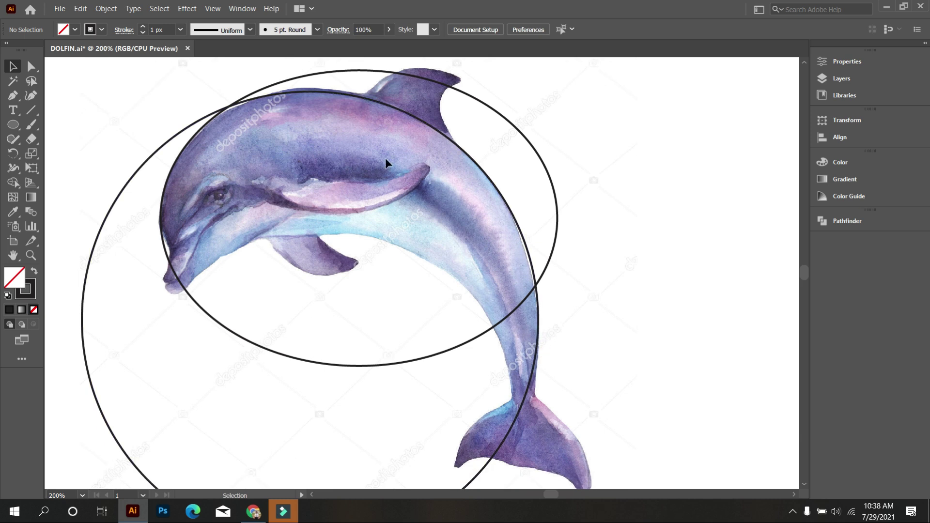
left_click_drag(348, 92, 353, 90)
left_click(352, 125)
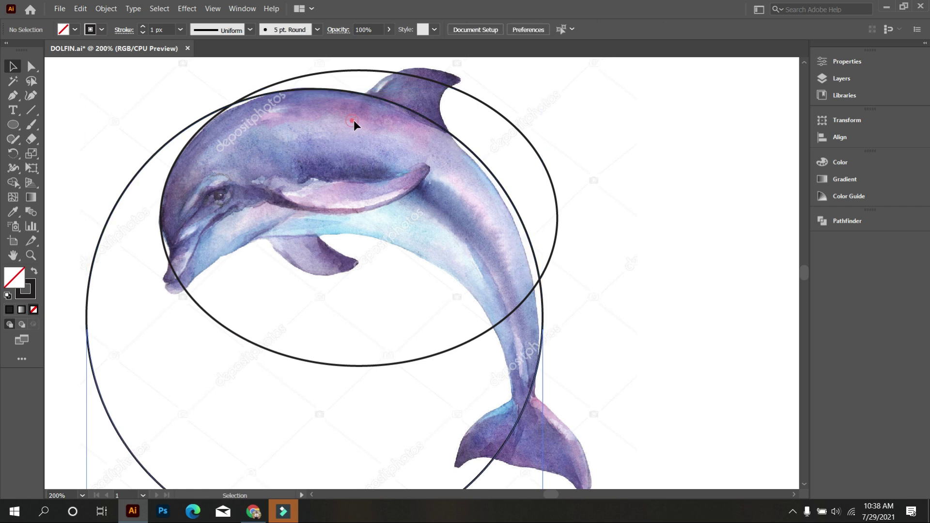
left_click(510, 196)
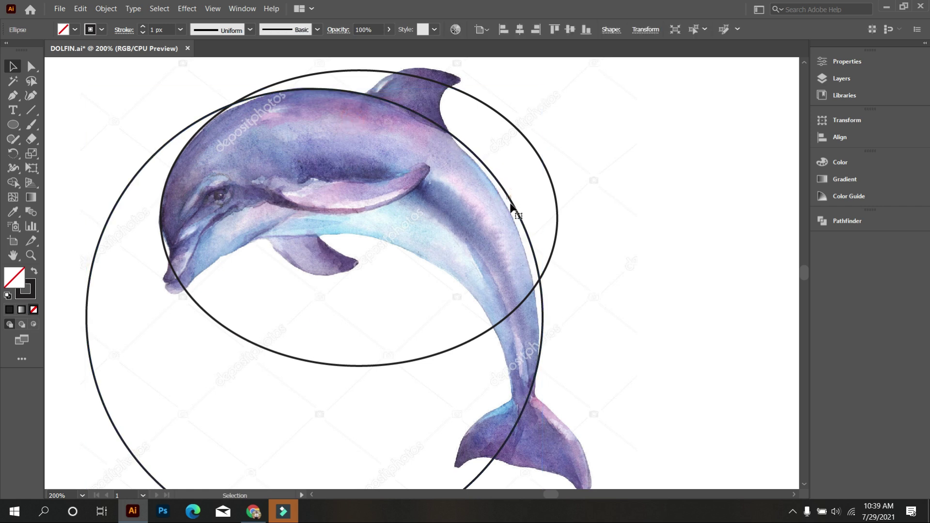
left_click_drag(526, 243, 523, 245)
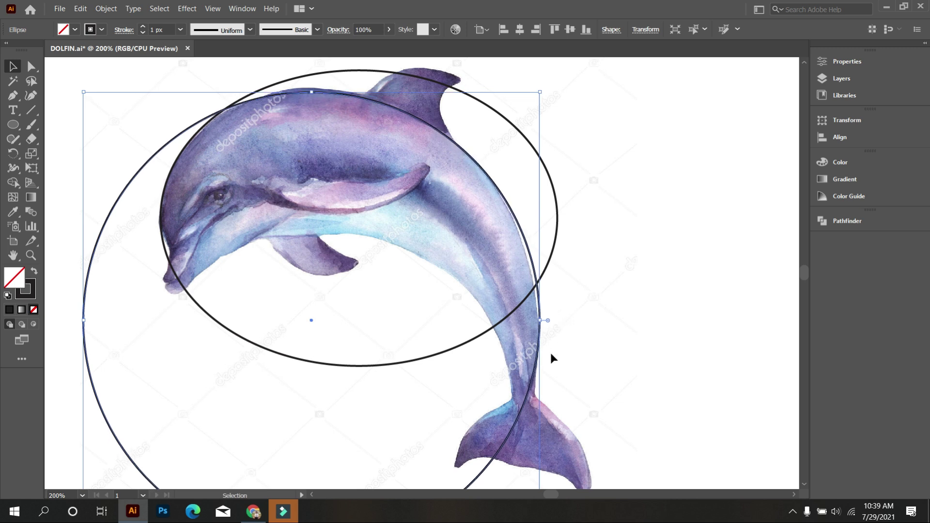
Step: Enlarge the big circle slightly and shift it left to follow the dolphin's back
scroll(457, 328, "down", 1)
scroll(411, 405, "down", 1)
scroll(387, 395, "down", 2)
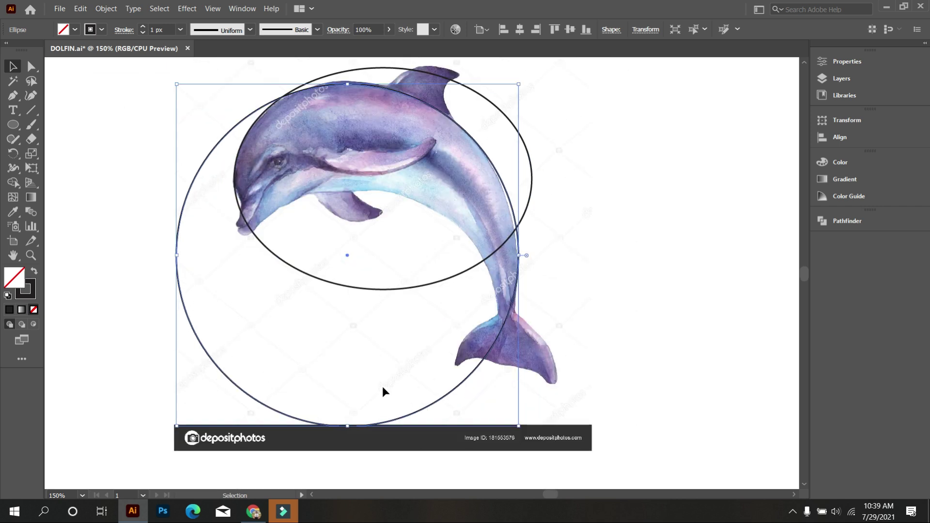
left_click_drag(348, 427, 347, 435)
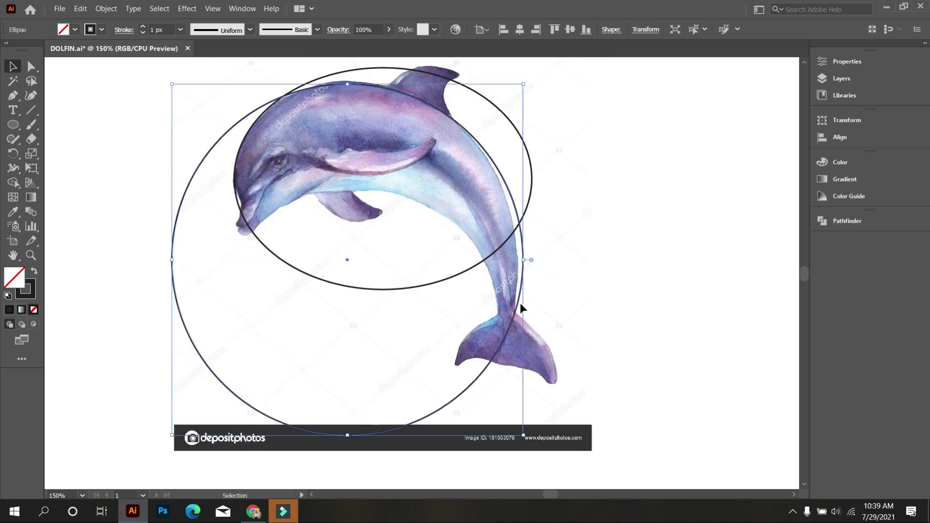
left_click_drag(515, 316, 511, 315)
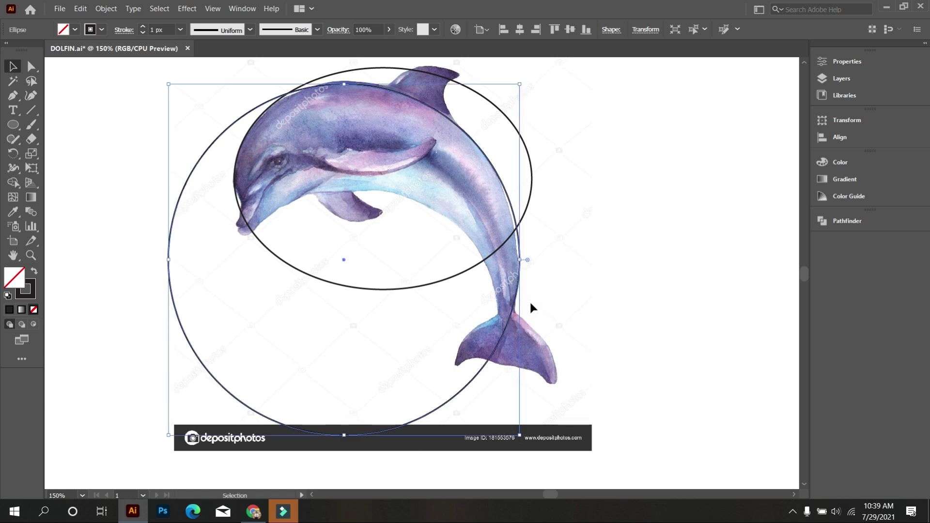
left_click(546, 295)
scroll(375, 204, "up", 3)
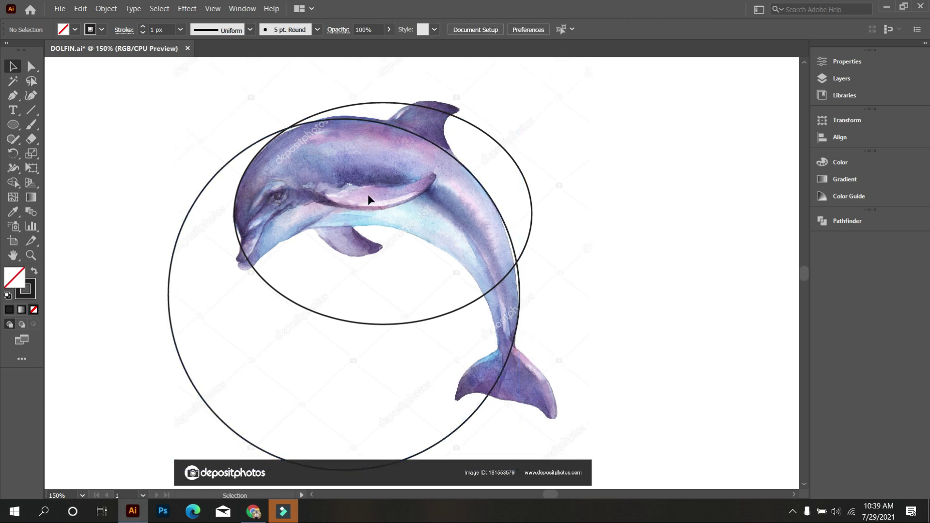
scroll(356, 241, "up", 1)
scroll(356, 241, "down", 1)
Step: Trim the ellipse's top arc outside the big circle using the Shape Builder
left_click_drag(236, 146, 372, 224)
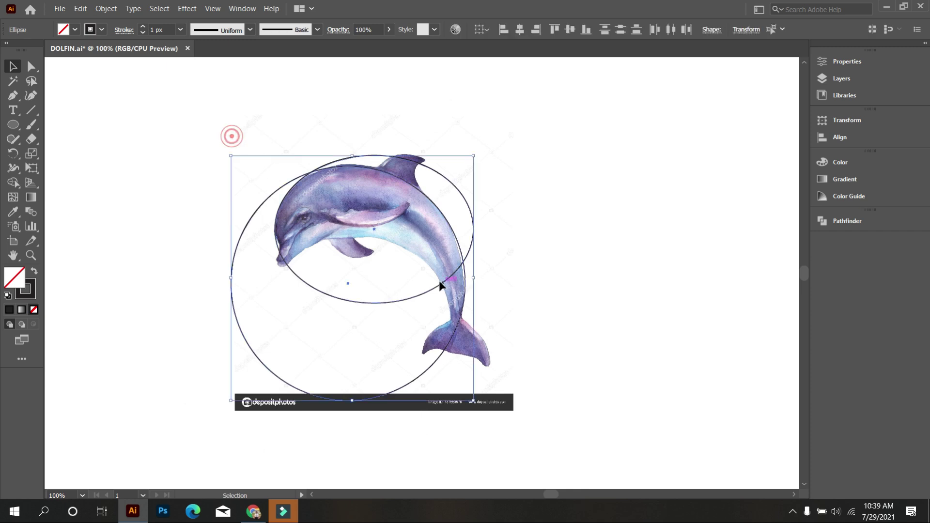
left_click(14, 182)
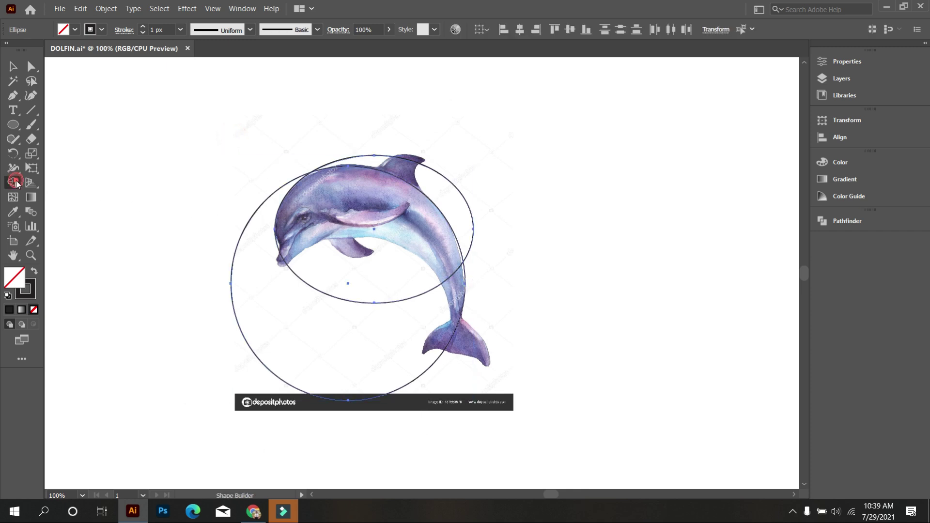
scroll(364, 161, "up", 2)
left_click(369, 152)
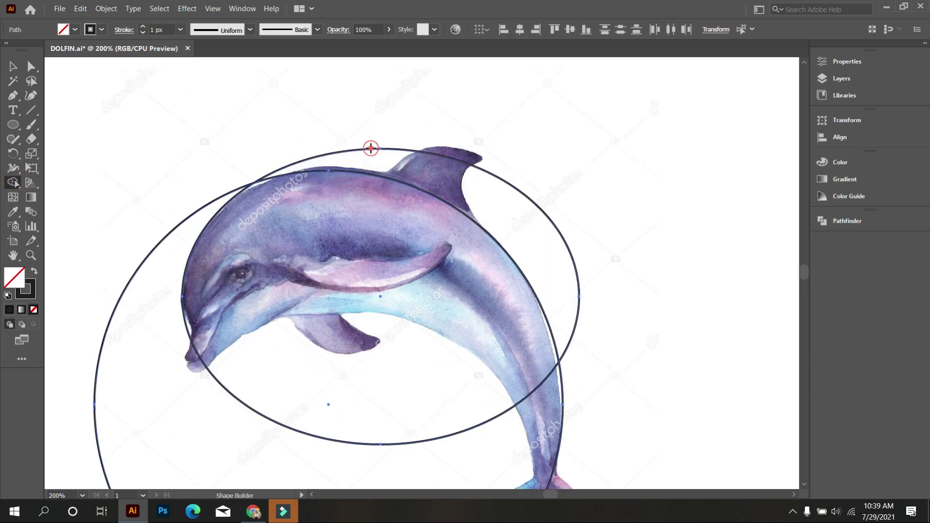
left_click(13, 66)
left_click(154, 91)
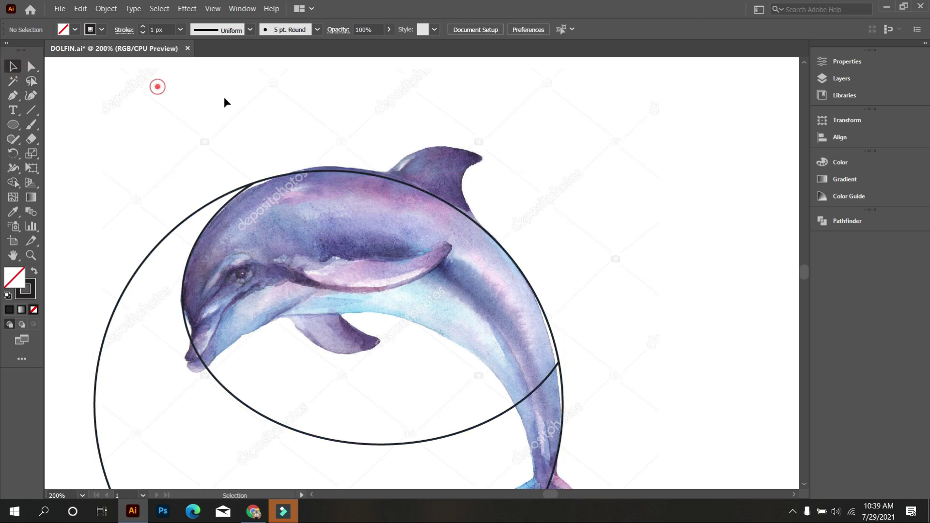
scroll(262, 116, "down", 1)
scroll(453, 244, "down", 4)
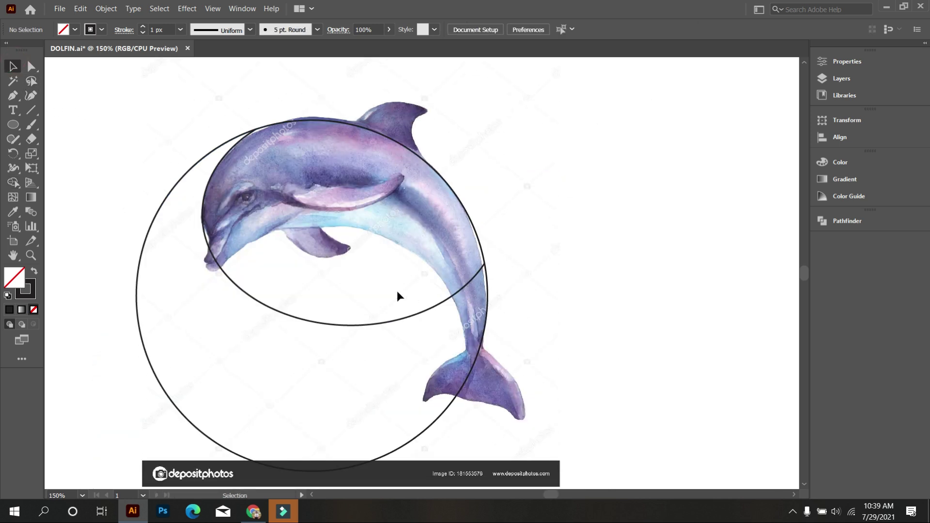
scroll(453, 270, "down", 2)
scroll(499, 291, "down", 2)
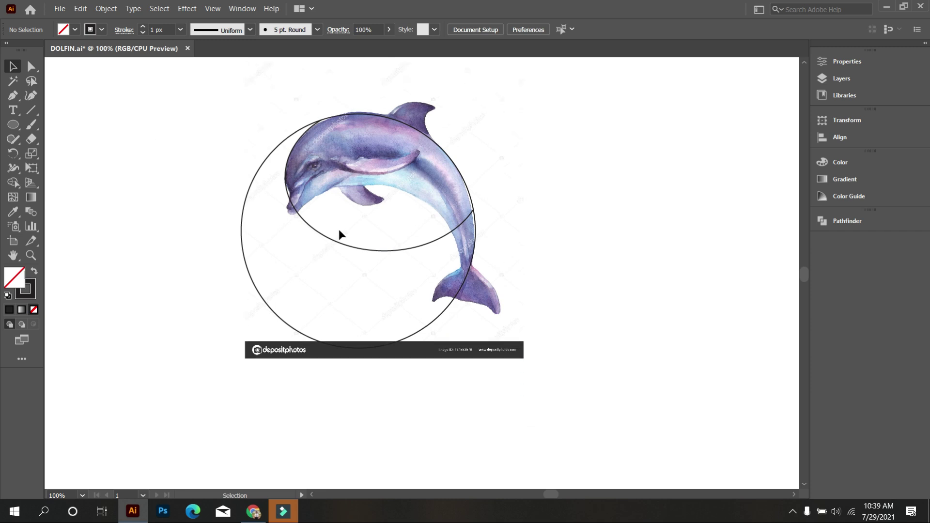
Step: Draw a third circle and move it up-left so its edge follows the dolphin's underside and tail
left_click(15, 125)
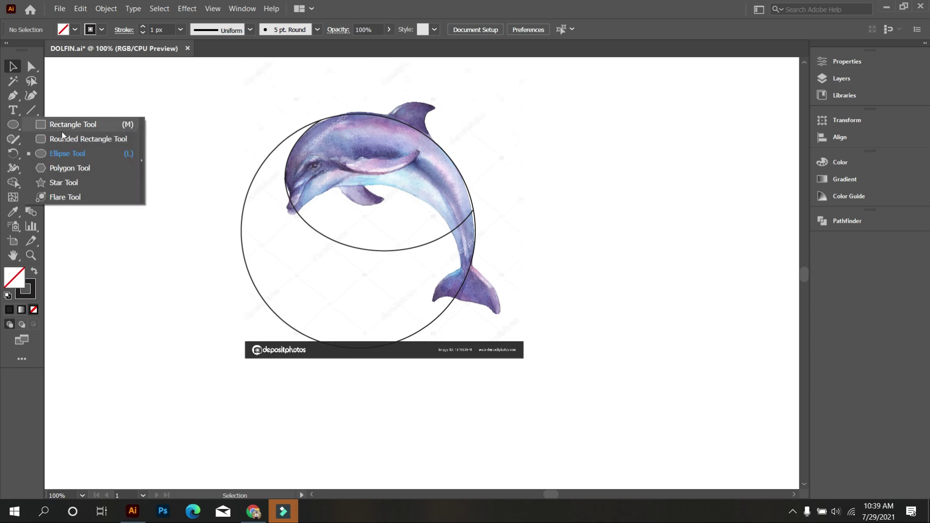
left_click(65, 153)
left_click_drag(325, 198, 513, 387)
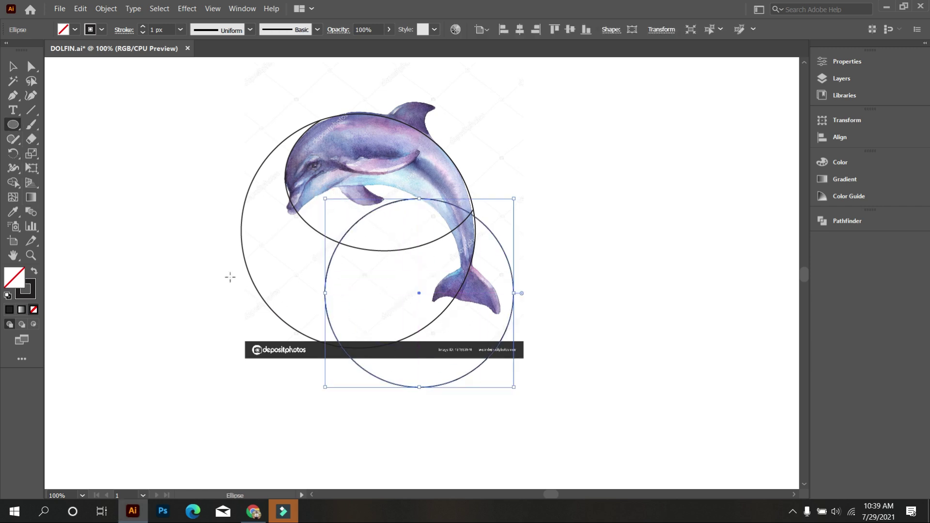
left_click(13, 65)
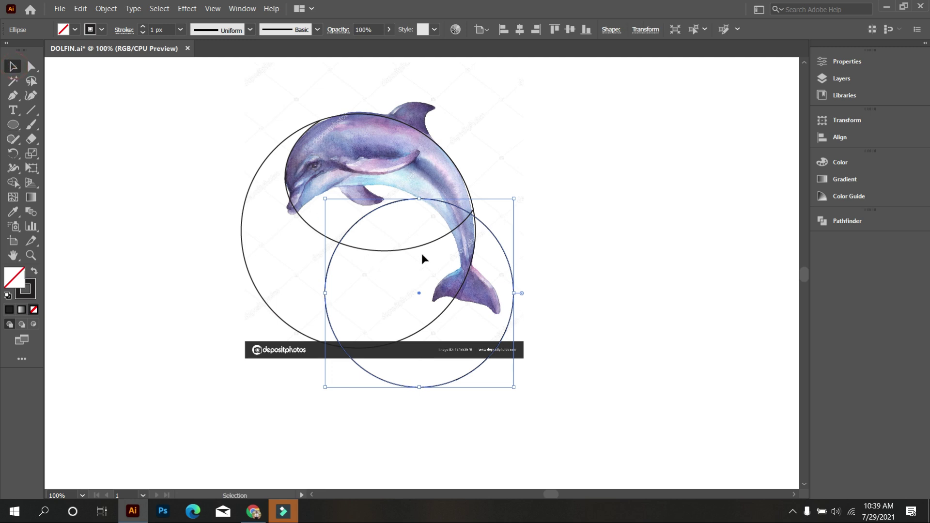
left_click_drag(504, 252, 457, 242)
scroll(482, 252, "up", 2)
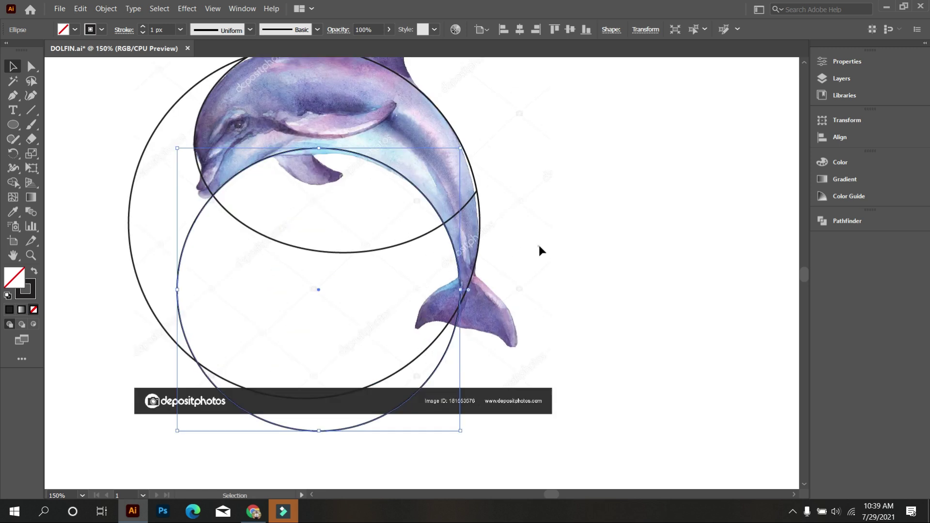
left_click(540, 249)
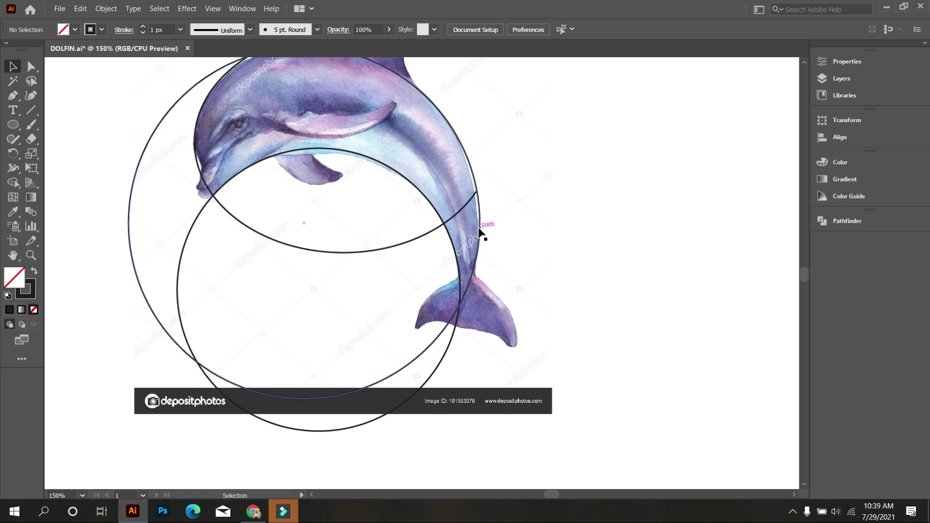
scroll(250, 272, "up", 1)
left_click(261, 293)
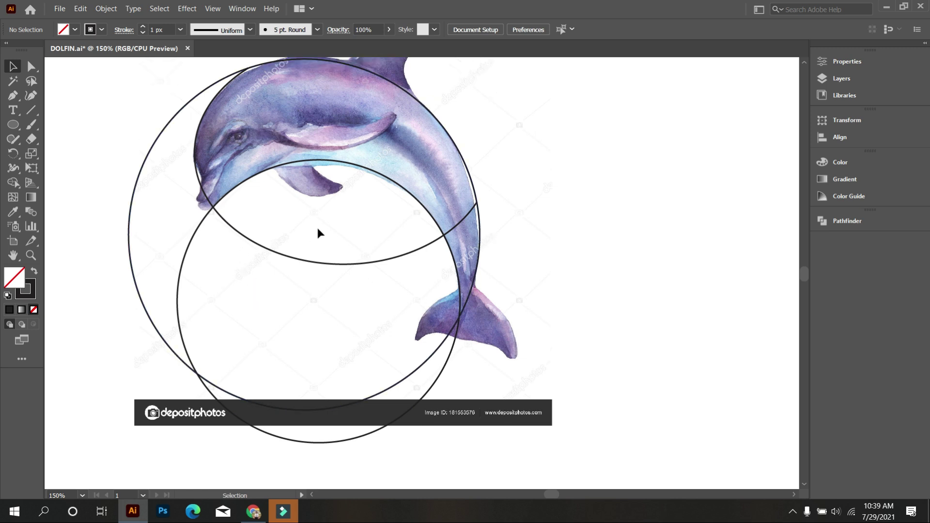
scroll(338, 228, "down", 1)
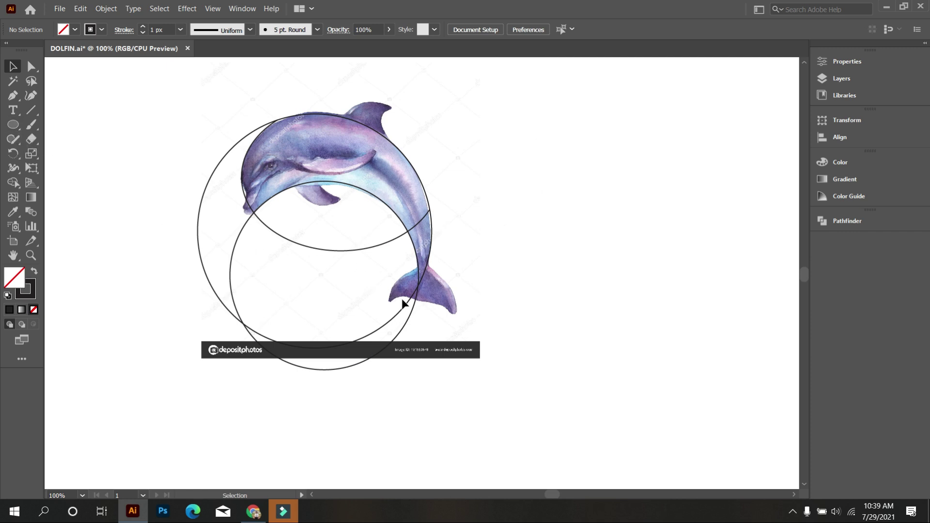
Step: Draw a fourth circle, fit it inside the body curve and enlarge it to about 171.58 px
left_click(13, 125)
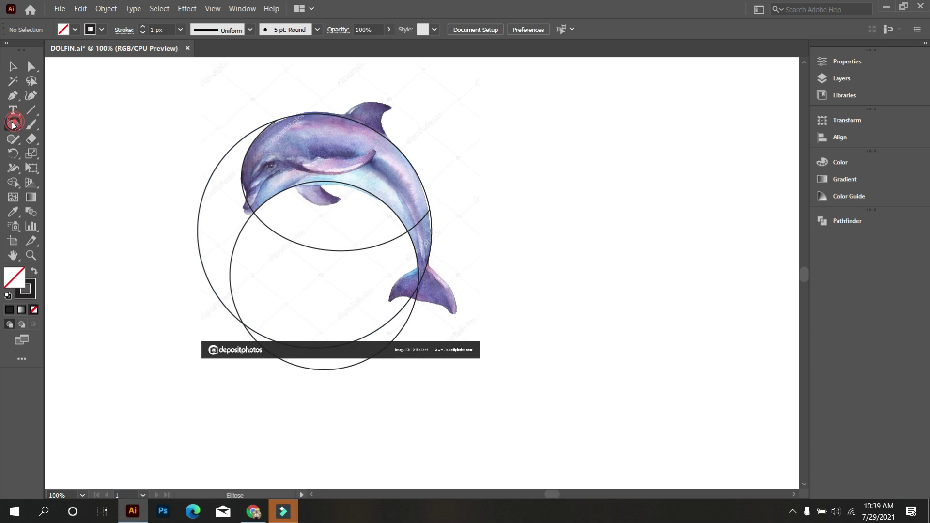
mouse_move(456, 146)
left_mouse_down()
mouse_move(576, 306)
mouse_move(552, 301)
left_mouse_up()
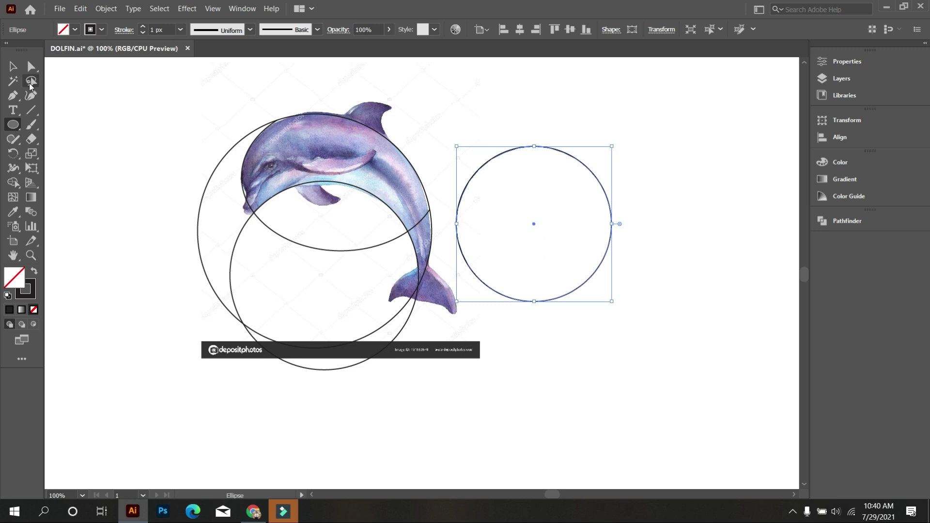
left_click(13, 66)
left_click_drag(597, 275, 403, 298)
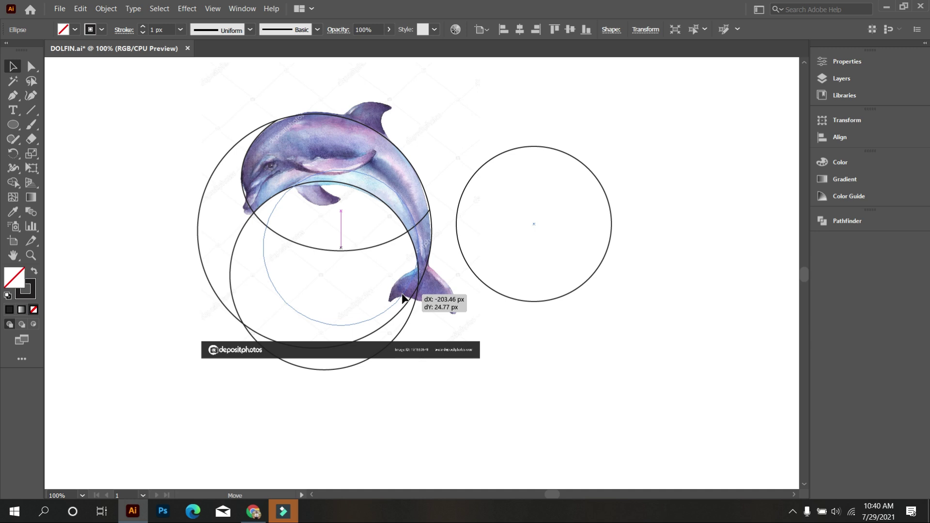
left_click_drag(403, 298, 403, 298)
scroll(356, 214, "up", 2)
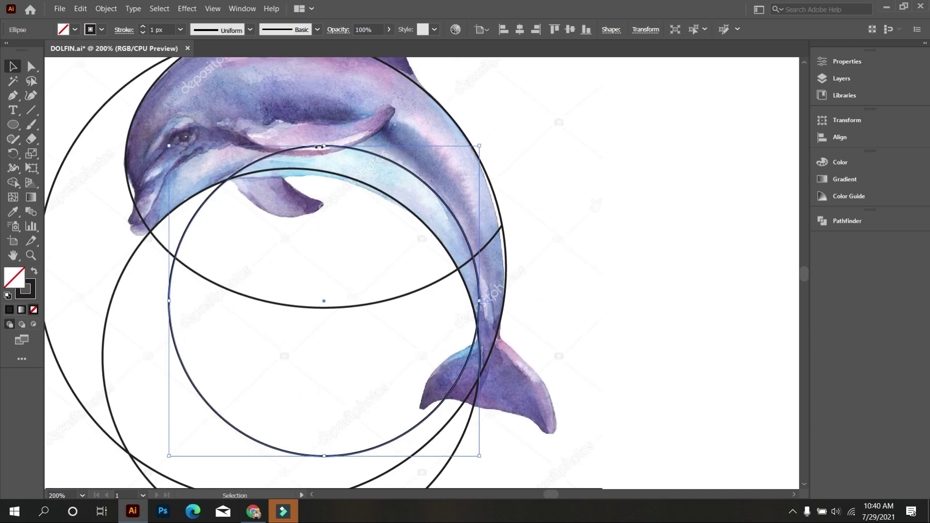
left_click_drag(321, 145, 325, 137)
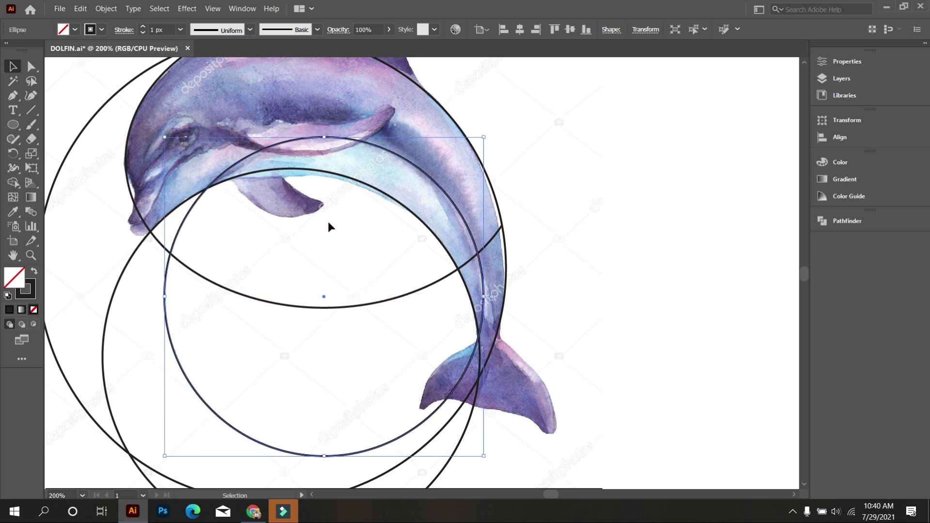
key("Left")
key("Left")
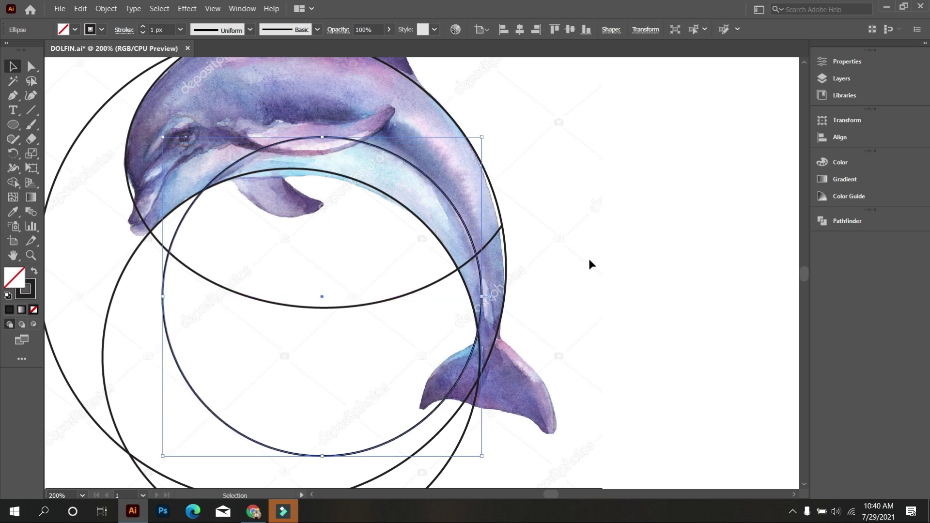
left_click(673, 279)
scroll(252, 278, "down", 1)
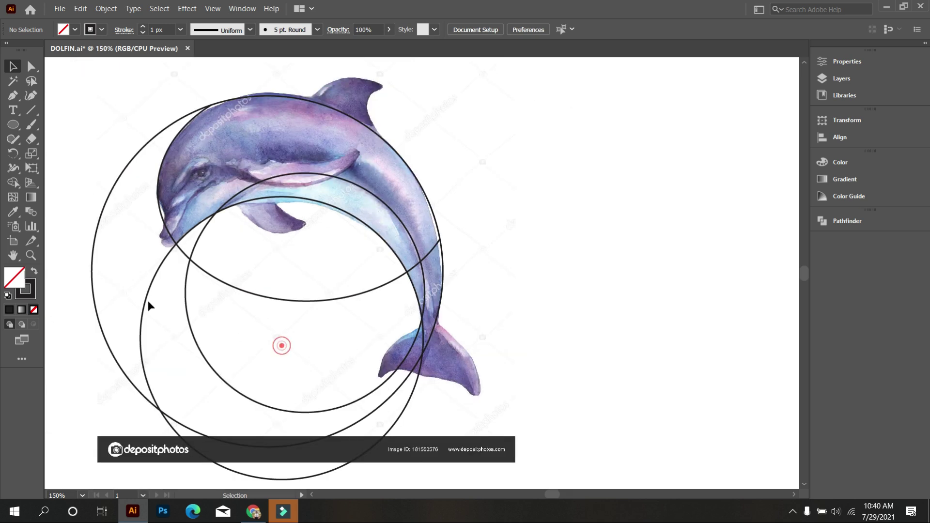
Step: Draw two crossing straight line segments along the dolphin's snout
scroll(134, 275, "up", 1)
scroll(181, 230, "up", 1)
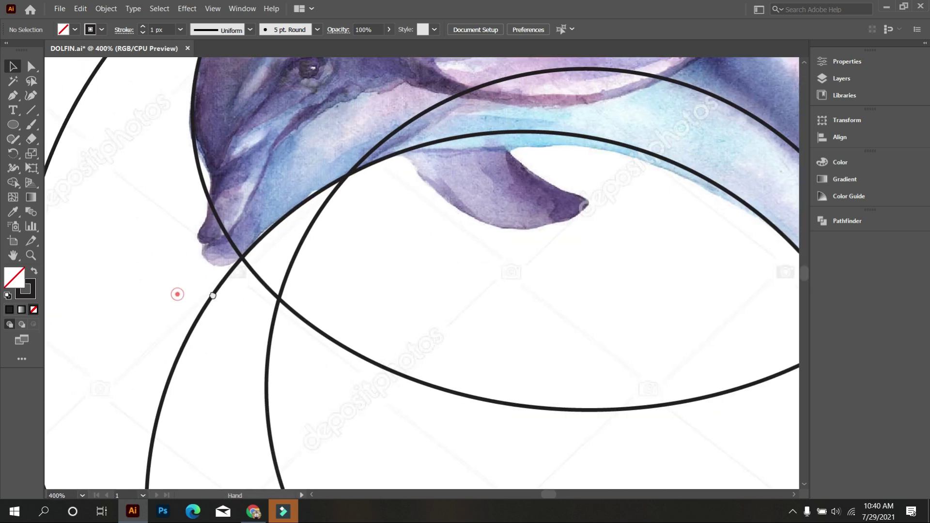
scroll(232, 283, "down", 2)
left_click(30, 110)
scroll(165, 244, "up", 2)
left_click_drag(322, 175, 231, 411)
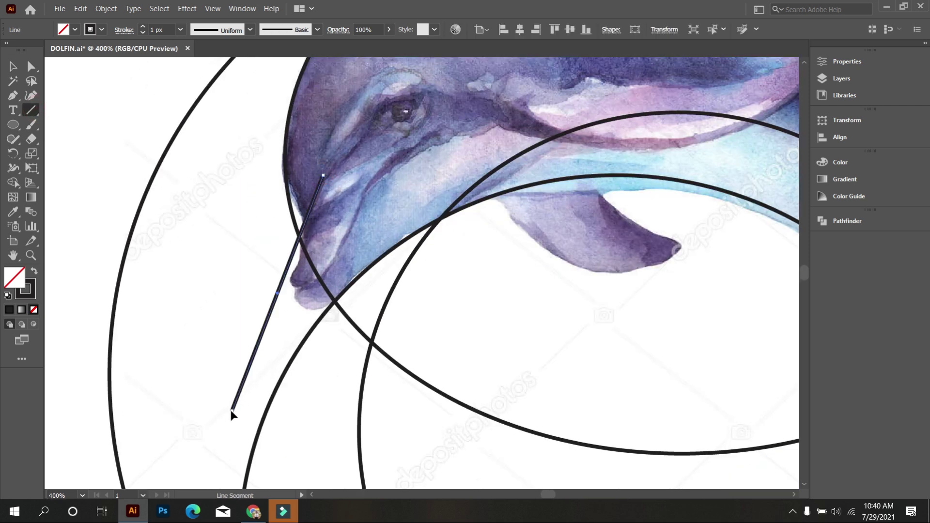
left_click_drag(249, 266, 359, 367)
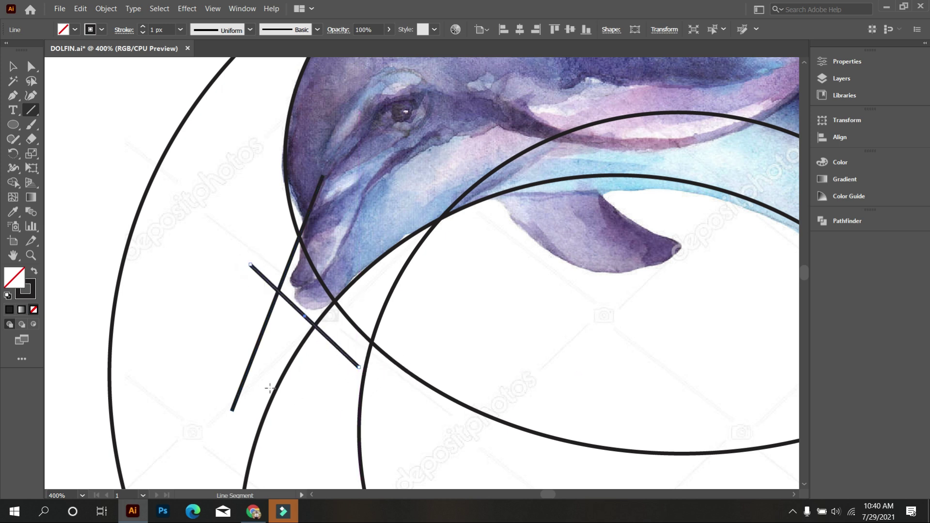
Step: Deselect the lines and review the guide shapes around the dolphin
key("v")
left_click(59, 180)
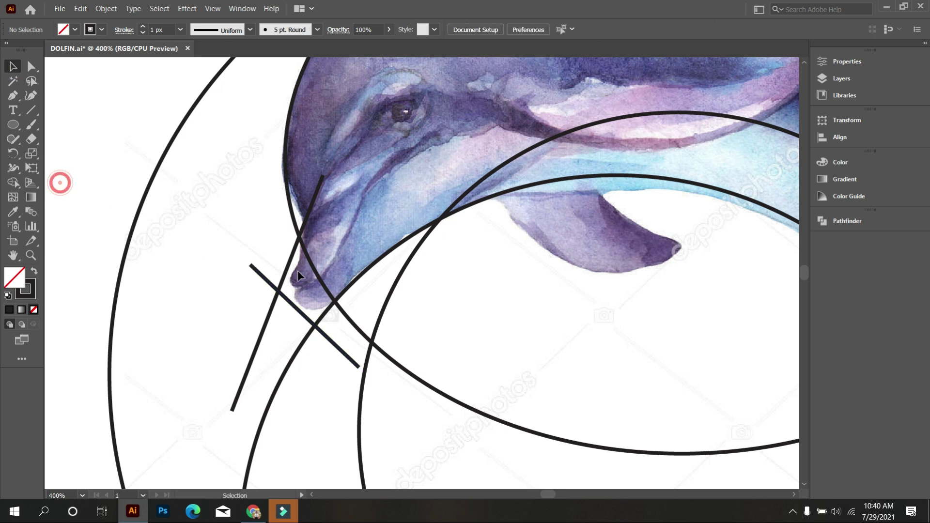
scroll(304, 321, "down", 2)
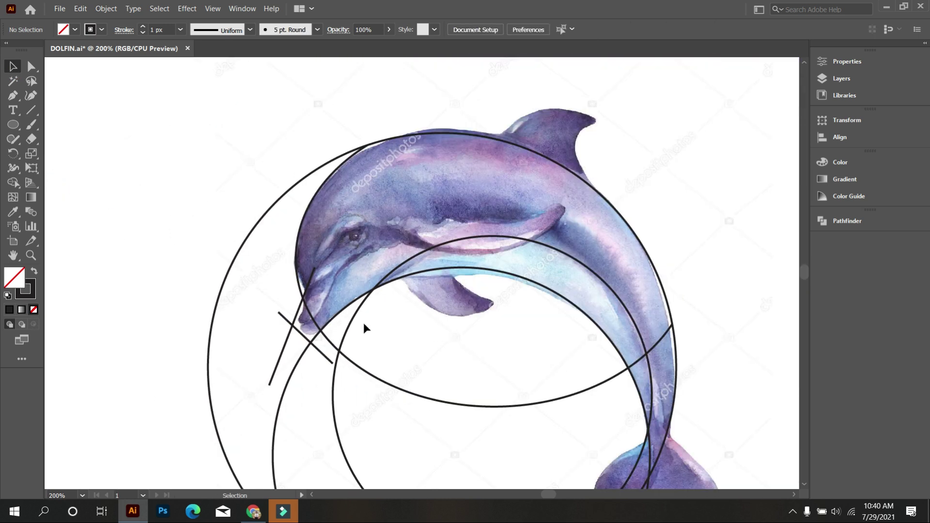
scroll(363, 326, "down", 3)
scroll(408, 305, "down", 3)
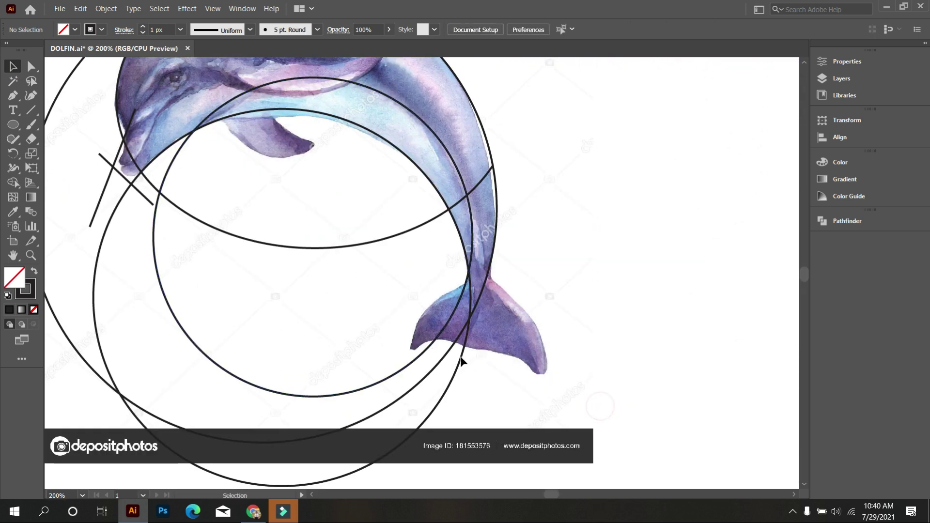
scroll(476, 332, "up", 1)
scroll(336, 283, "down", 1)
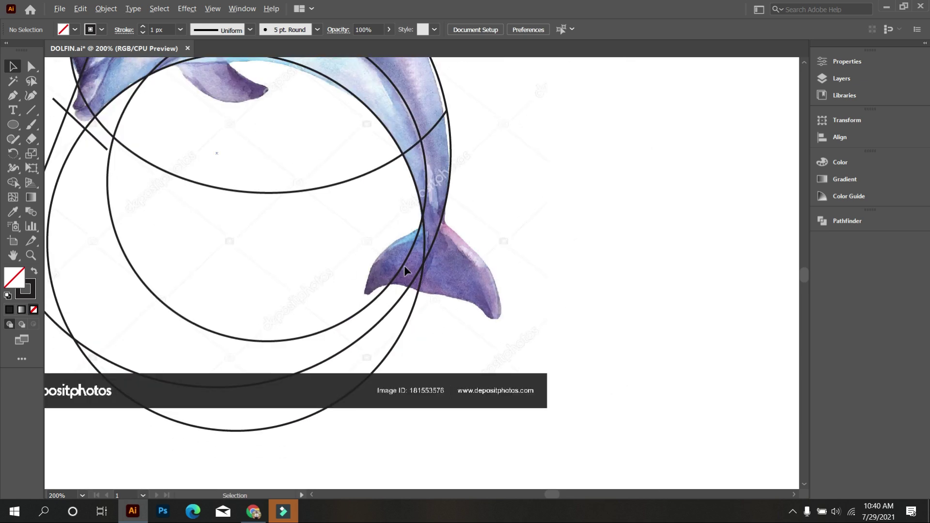
scroll(403, 274, "down", 1)
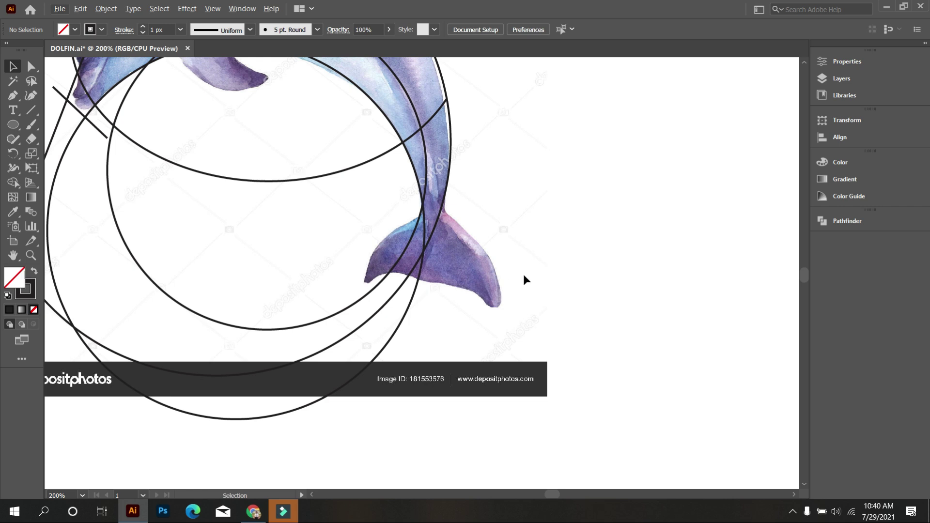
Step: Draw a flat ellipse across the tail, tilt it about 7°, narrow it and place it along the tail's edge
left_click(13, 125)
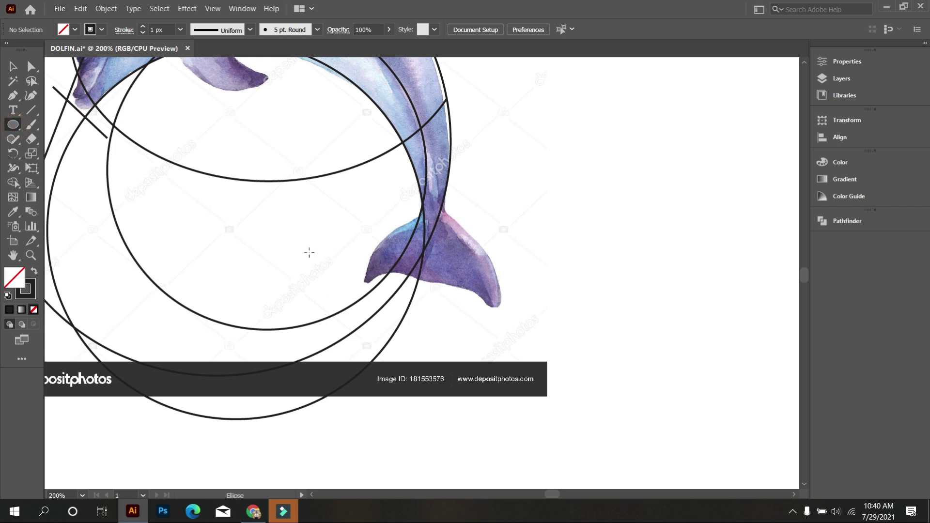
left_click_drag(288, 250, 480, 299)
left_click_drag(485, 248, 520, 262)
left_click_drag(480, 288, 444, 283)
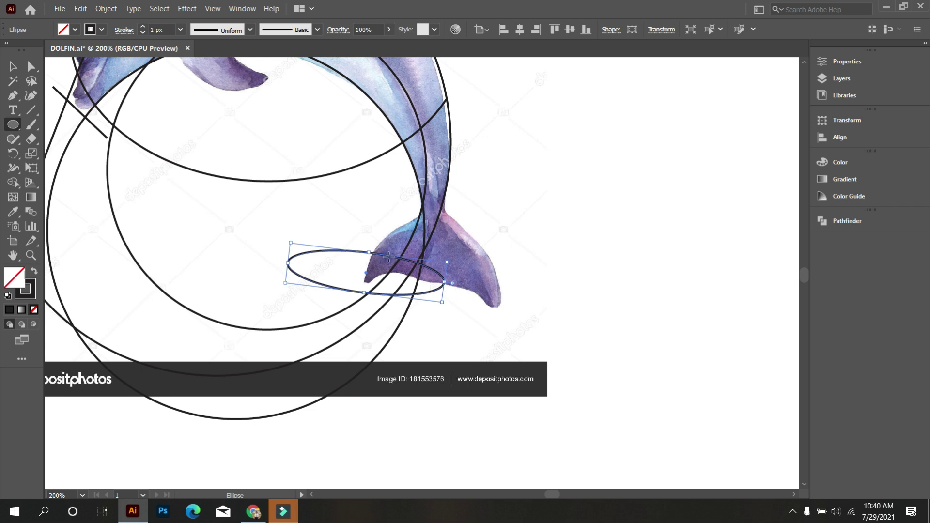
left_click(13, 67)
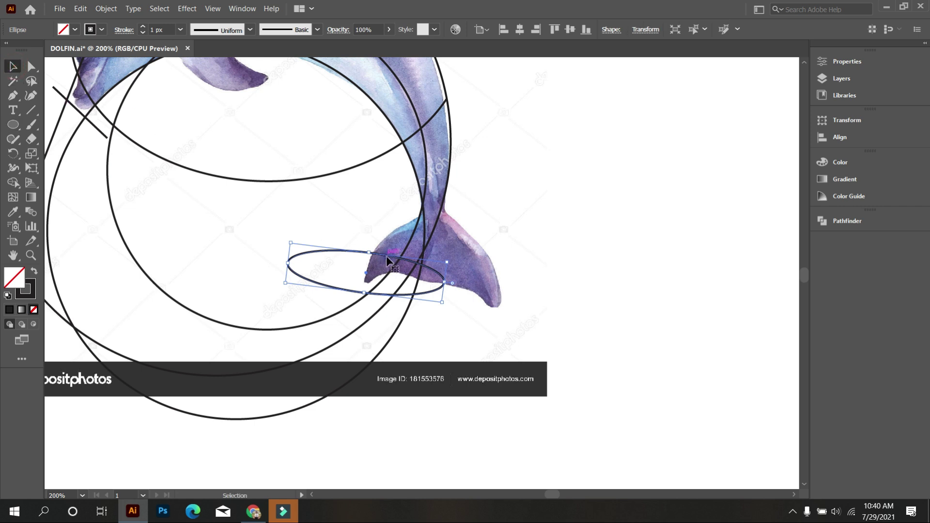
left_click_drag(387, 257, 467, 304)
left_click(489, 345)
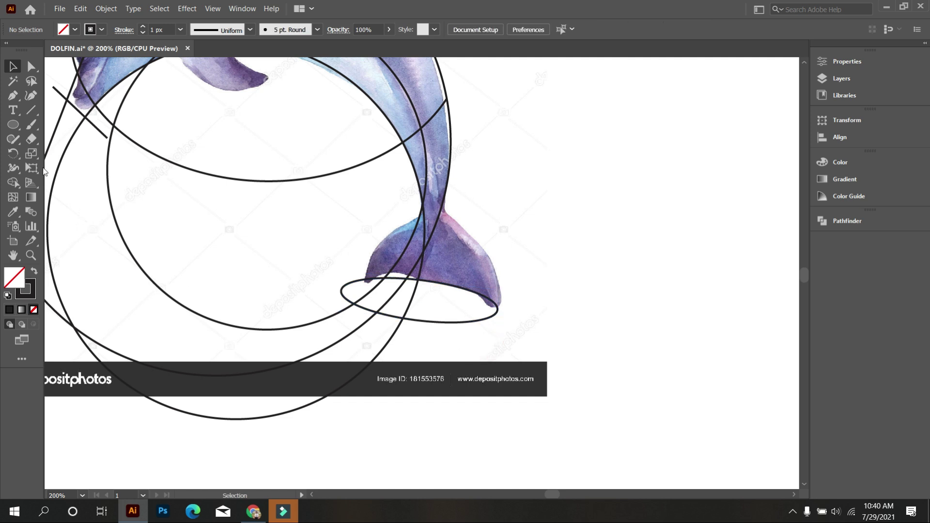
Step: Draw a tall ellipse below the tail, tilt it about 20° clockwise and move it left under the tail
left_click(13, 124)
left_click_drag(384, 205, 545, 462)
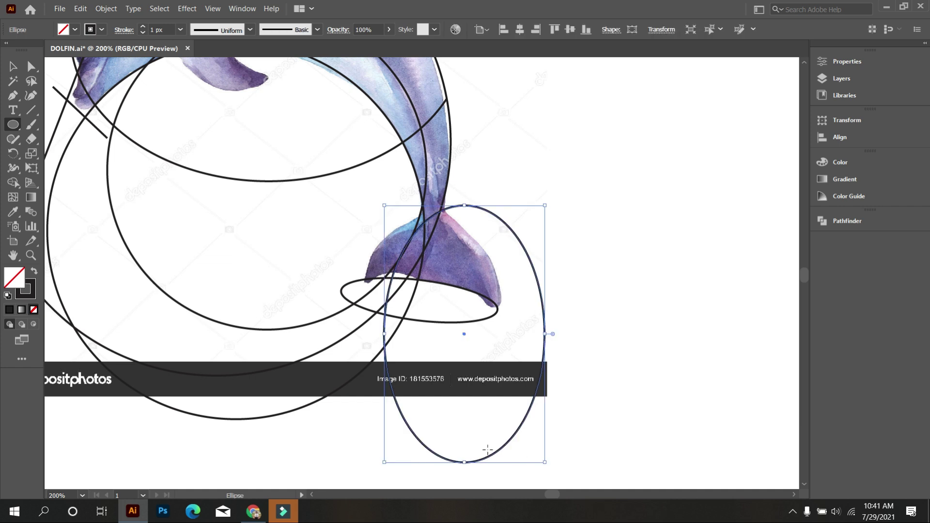
left_click(13, 67)
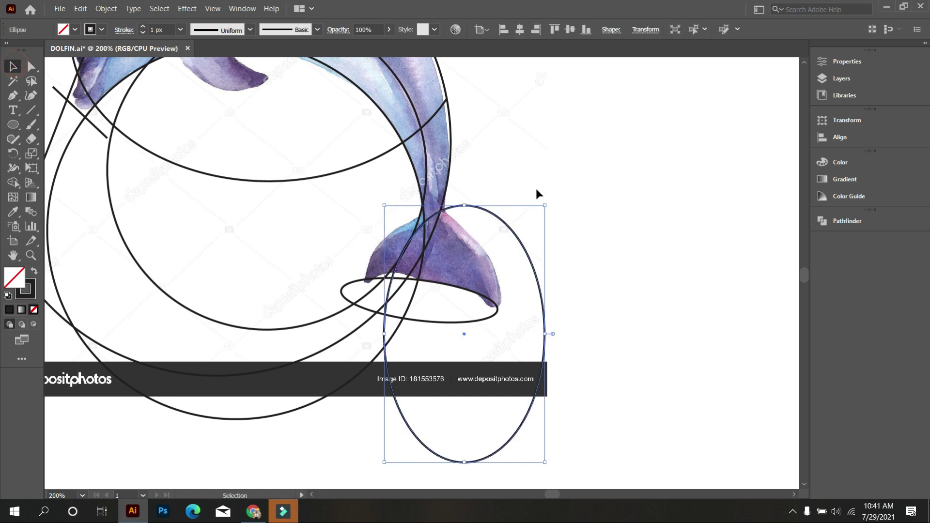
left_click_drag(548, 204, 598, 217)
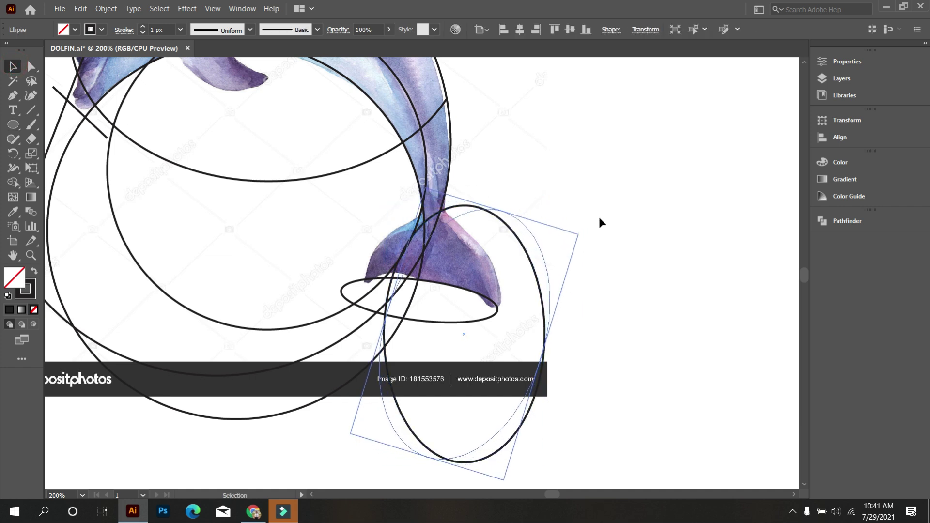
left_click_drag(548, 325, 491, 329)
left_click(551, 331)
scroll(408, 339, "up", 1)
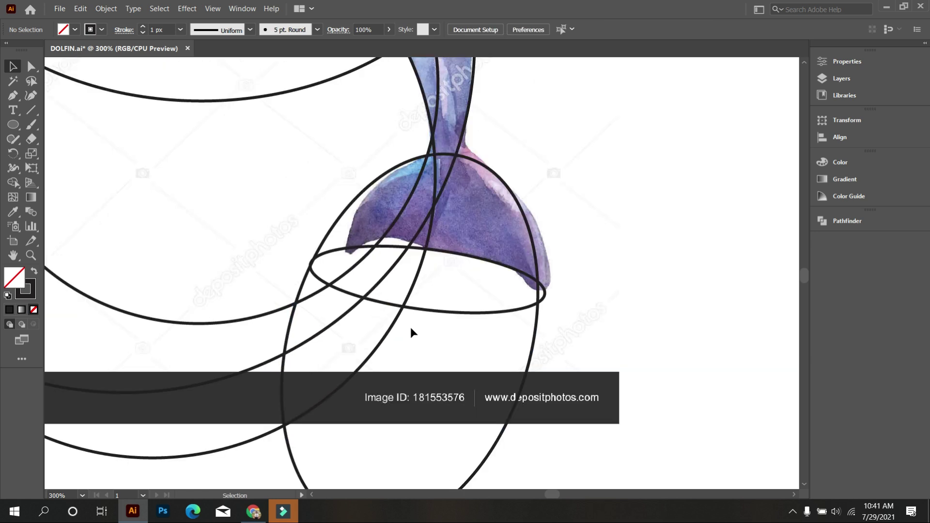
Step: Widen the flat tail ellipse on both sides, make it much taller, then fit the artboard in view
left_click(334, 253)
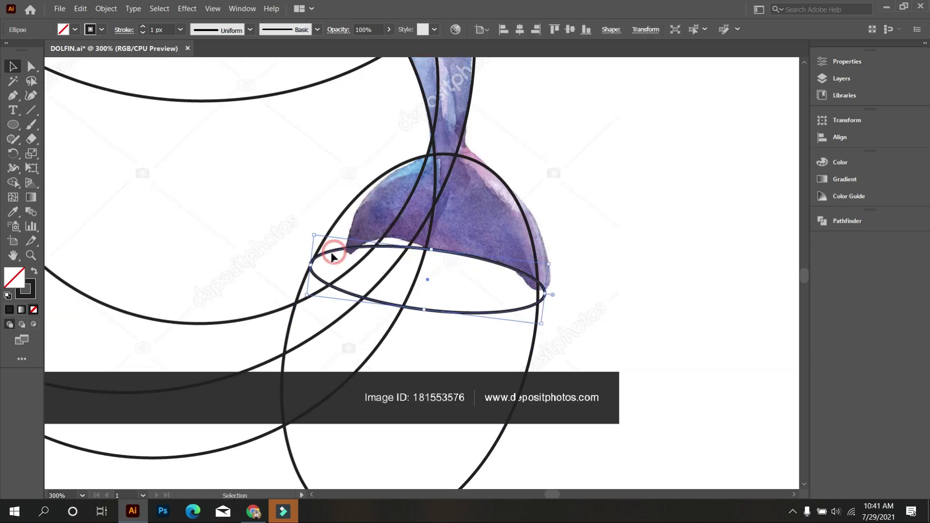
left_click_drag(311, 267, 297, 266)
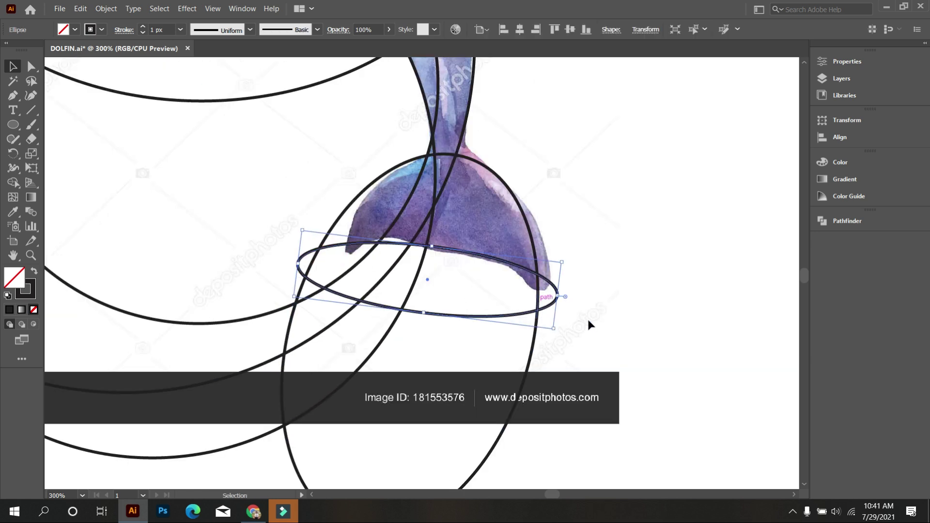
left_click(612, 330)
left_click(452, 315)
left_click_drag(427, 315, 423, 383)
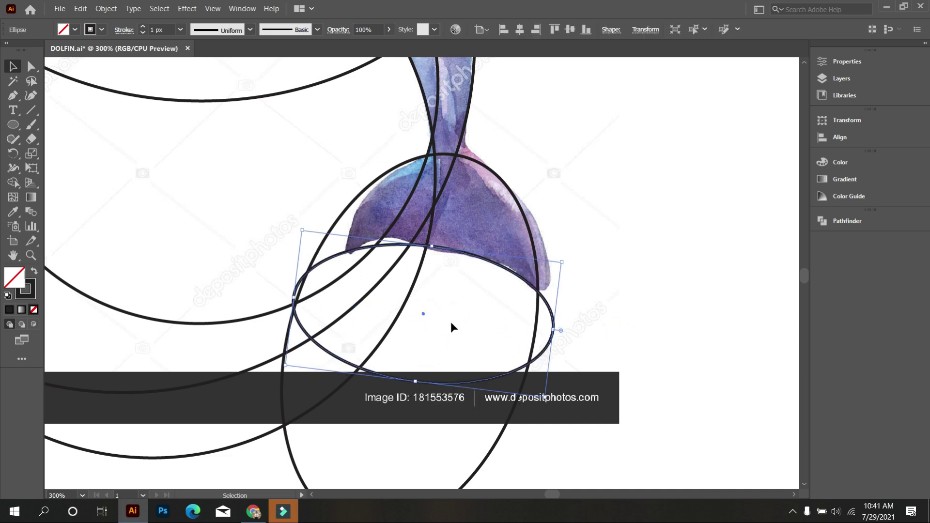
left_click(451, 323)
left_click(441, 251)
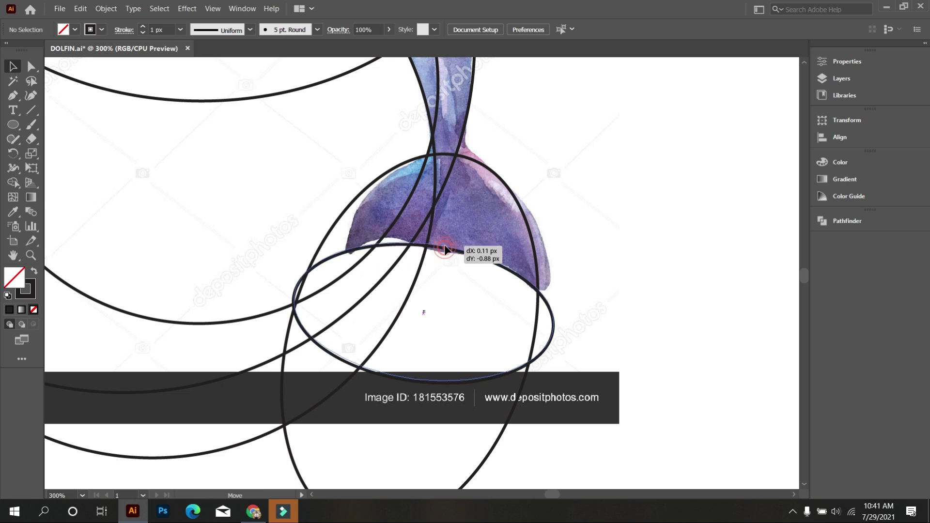
scroll(461, 291, "up", 1)
key("ctrl+0")
left_click(576, 210)
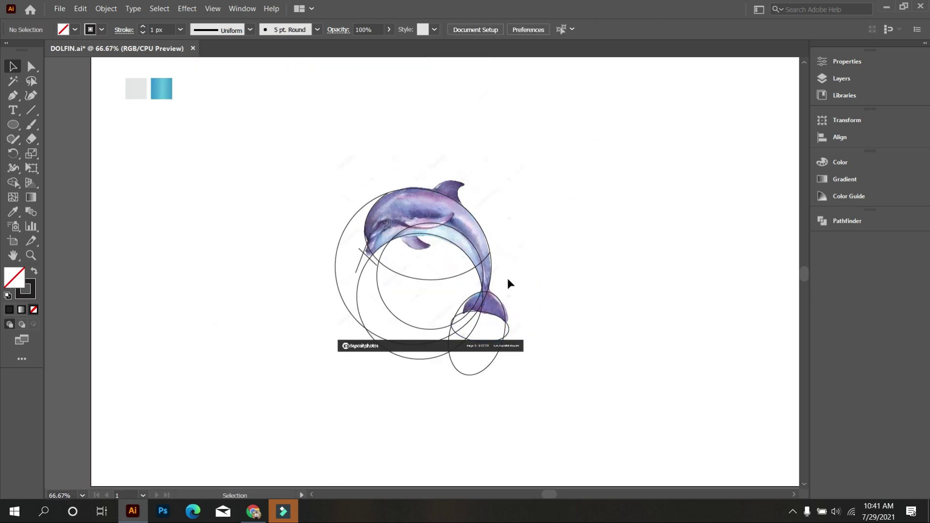
Step: Draw an ellipse over the dorsal fin and shift it slightly left and down
scroll(474, 280, "up", 1)
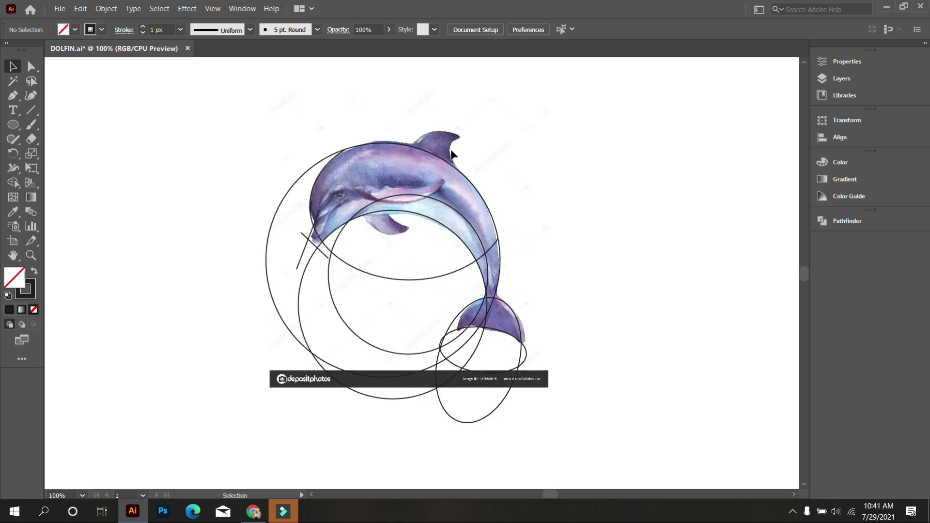
scroll(451, 154, "up", 3)
left_click_drag(457, 170, 408, 244)
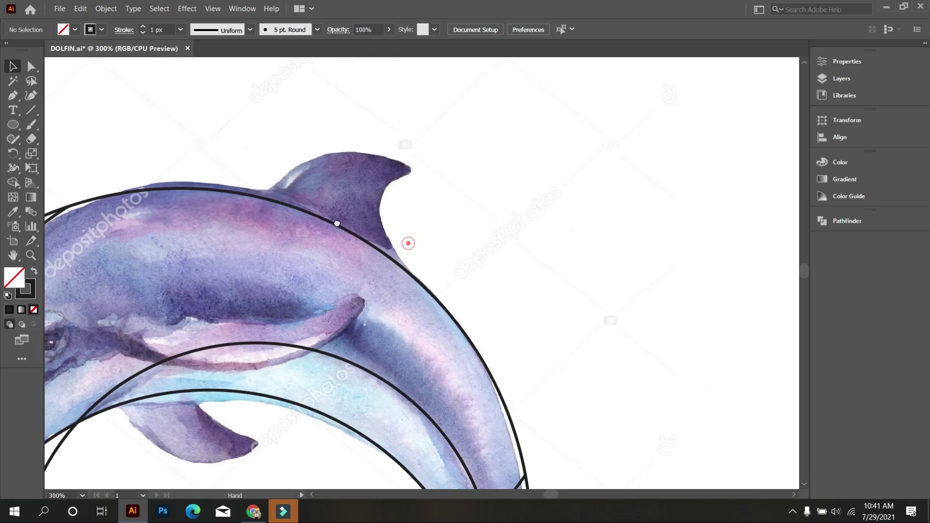
left_click_drag(337, 223, 334, 222)
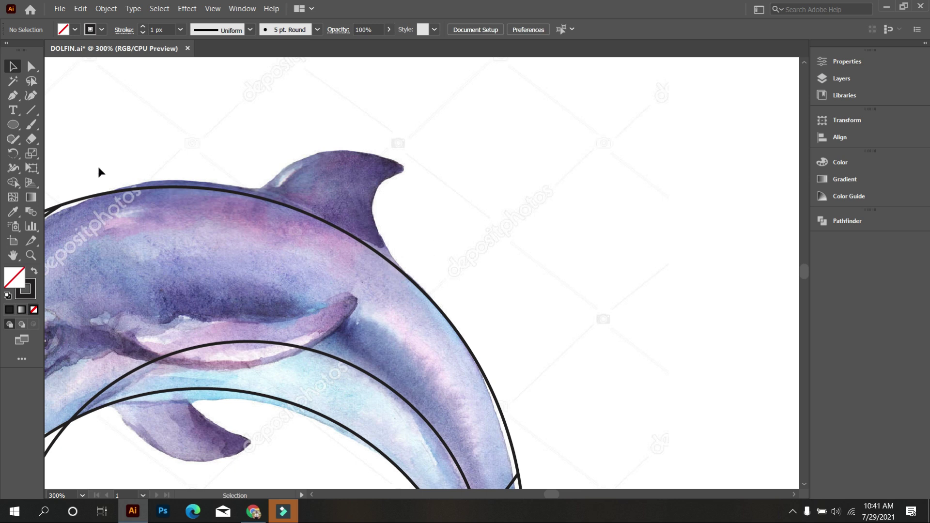
left_click(13, 125)
left_click_drag(267, 140, 517, 274)
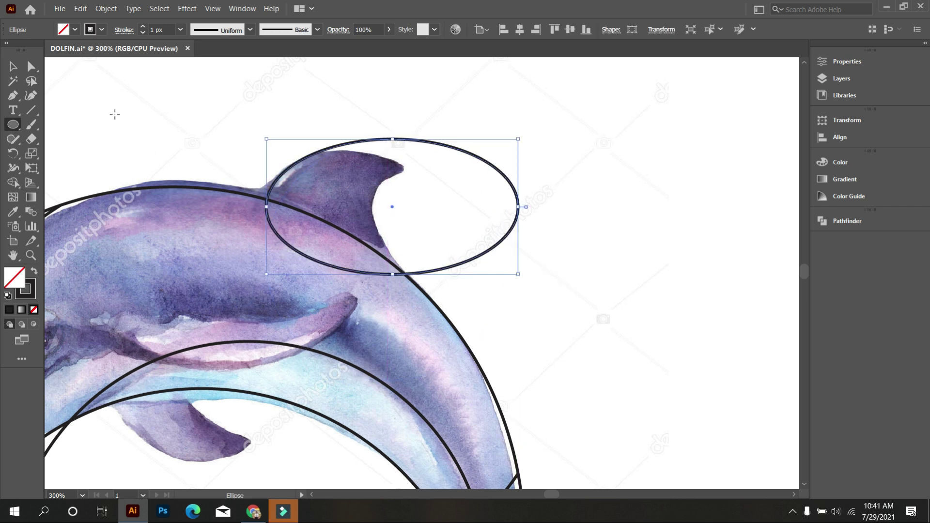
left_click(13, 66)
scroll(179, 164, "up", 2)
left_click_drag(402, 186, 359, 201)
Step: Nudge the fin ellipse slightly to the right
scroll(249, 180, "down", 2)
left_click(441, 232)
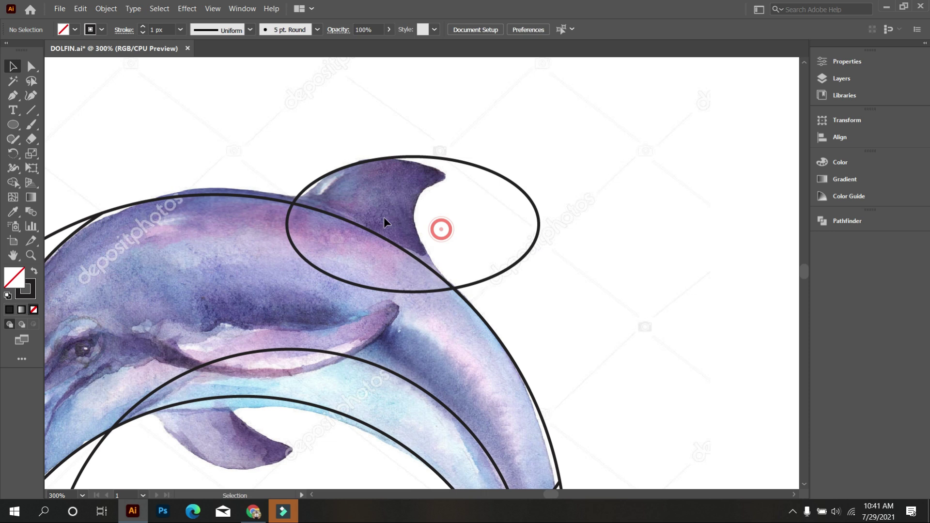
left_click(318, 181)
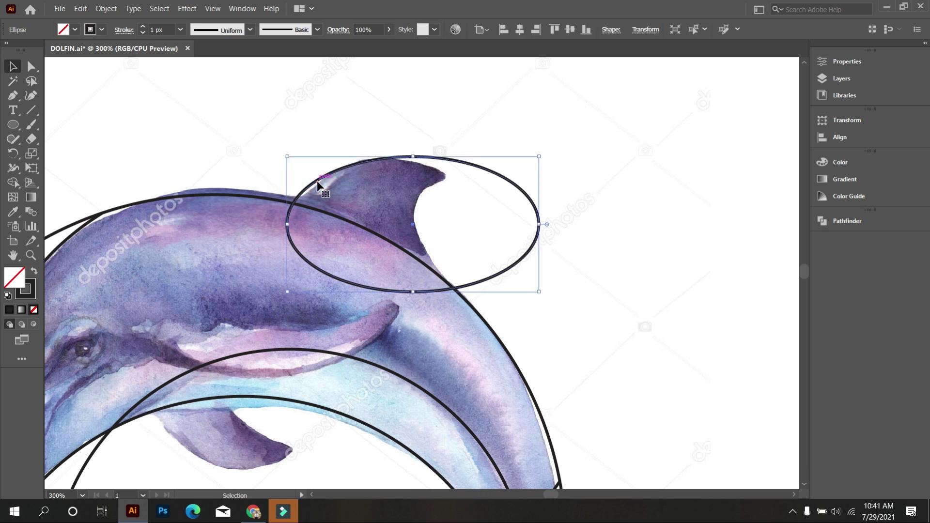
key("Right")
key("Right")
key("Right")
key("Right")
left_click(446, 228)
Step: Copy the fin ellipse to the right, reshape it, tilt it about 13° and fit it over the fin
left_click_drag(473, 221, 537, 291)
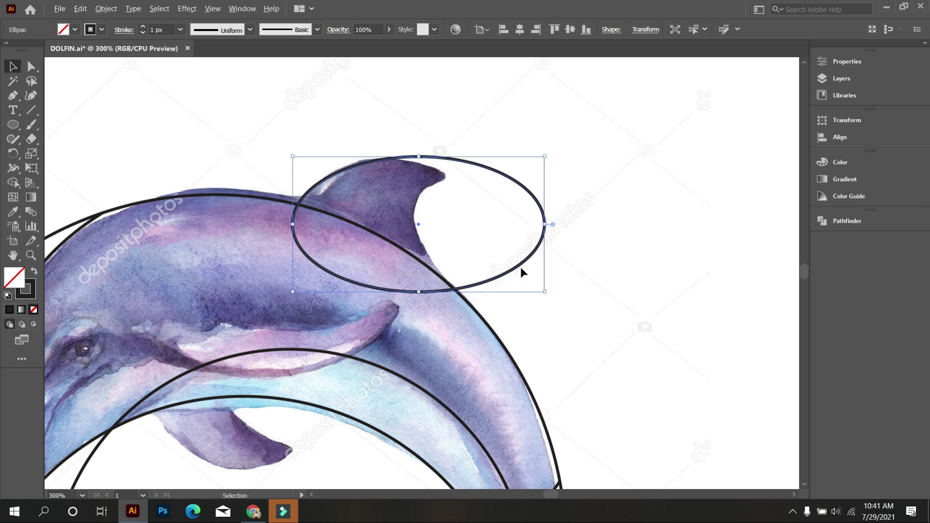
left_click_drag(517, 270, 629, 261)
left_click_drag(533, 152, 533, 99)
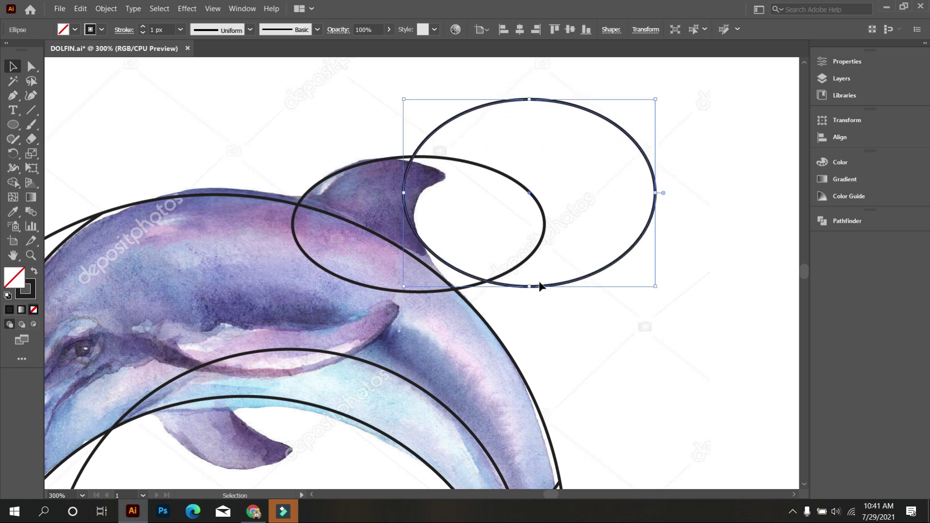
left_click_drag(541, 287, 555, 328)
left_click_drag(547, 143, 507, 165)
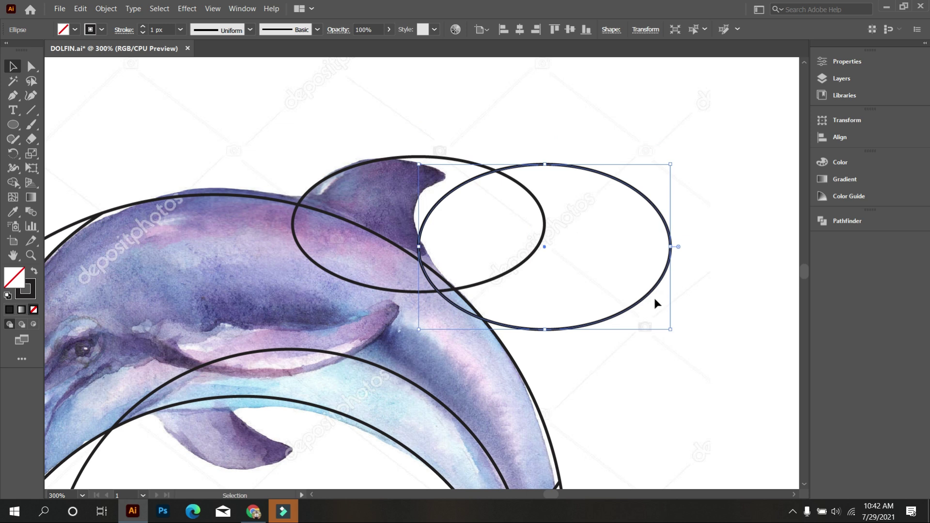
left_click_drag(673, 330, 655, 355)
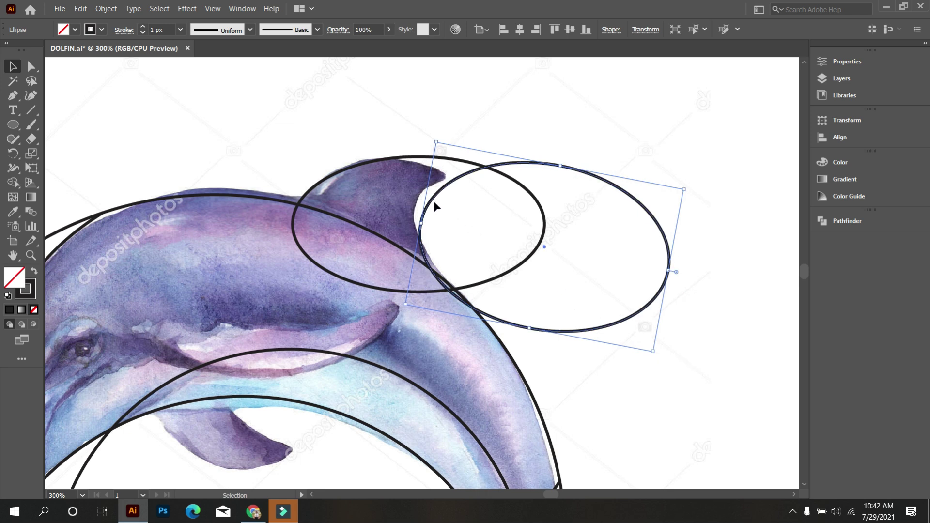
left_click_drag(429, 203, 416, 194)
left_click(490, 224)
Step: Zoom out to 100% and marquee-select every guide ellipse and line around the dolphin
scroll(484, 228, "down", 2)
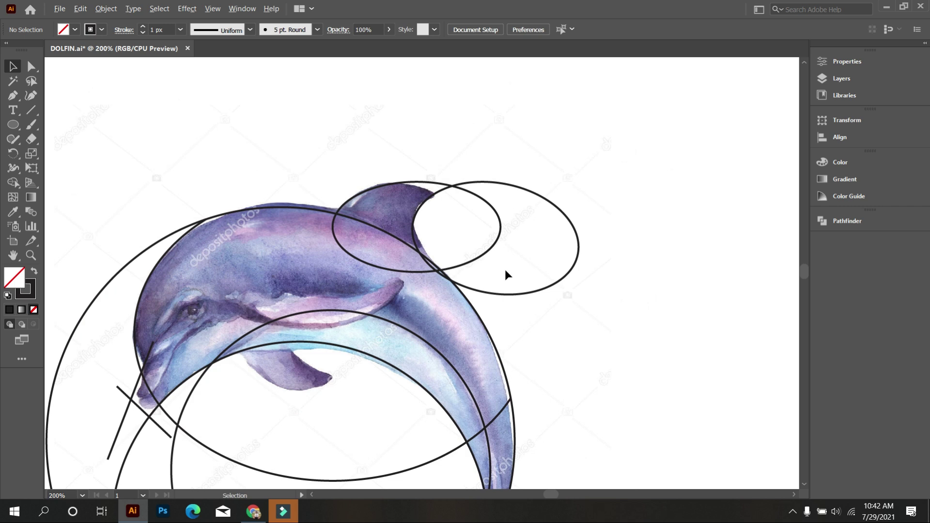
scroll(505, 269, "down", 2)
scroll(397, 307, "up", 2)
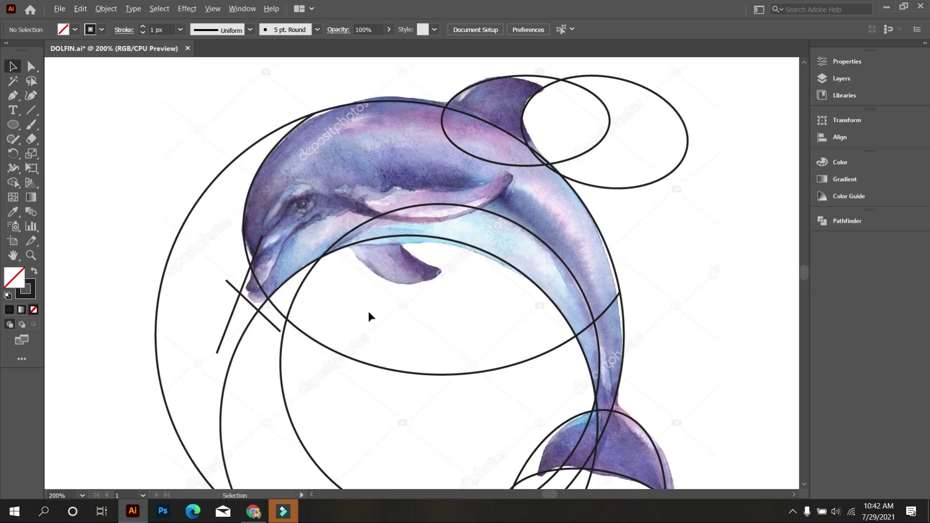
scroll(349, 306, "up", 2)
scroll(320, 271, "up", 1)
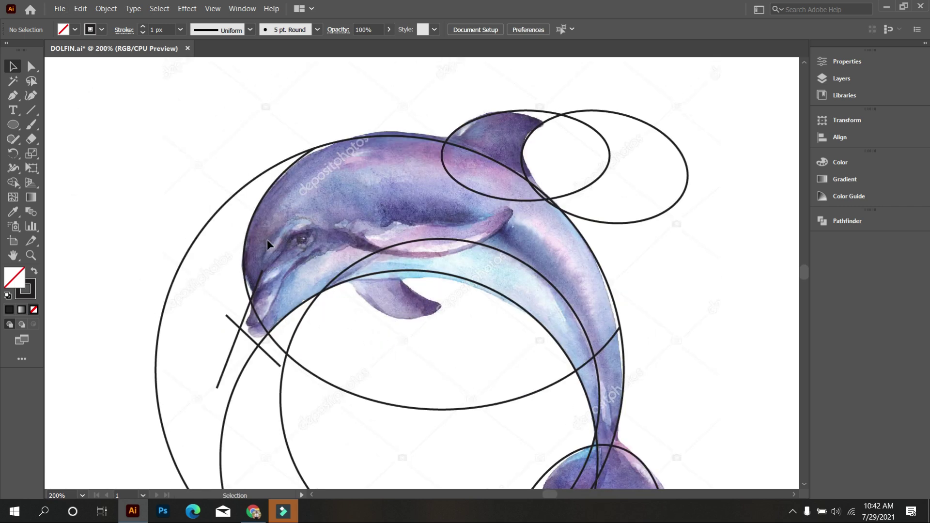
scroll(281, 228, "down", 1)
scroll(298, 218, "up", 2)
scroll(301, 222, "down", 3)
scroll(428, 297, "down", 1)
left_click_drag(144, 135, 637, 468)
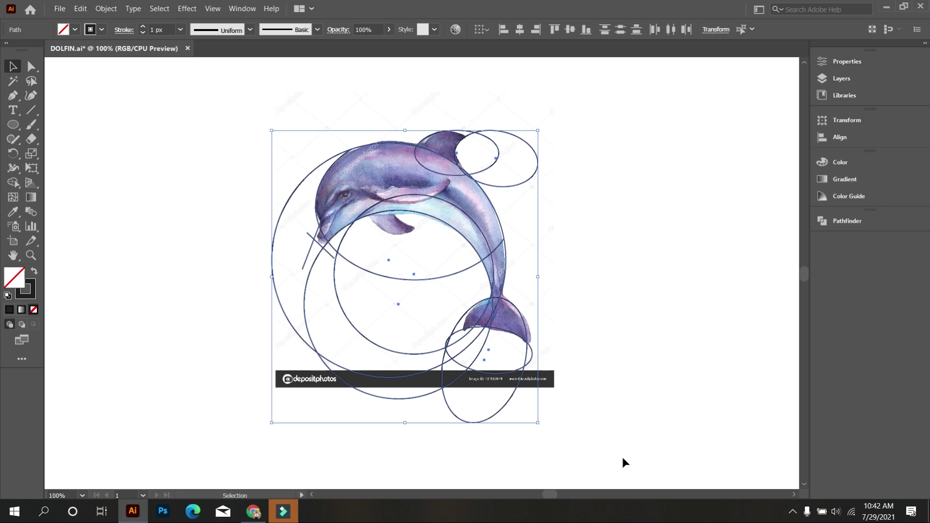
Step: Use Shape Builder with black fill to merge the main body, tail stem and crescent bands
left_click(13, 183)
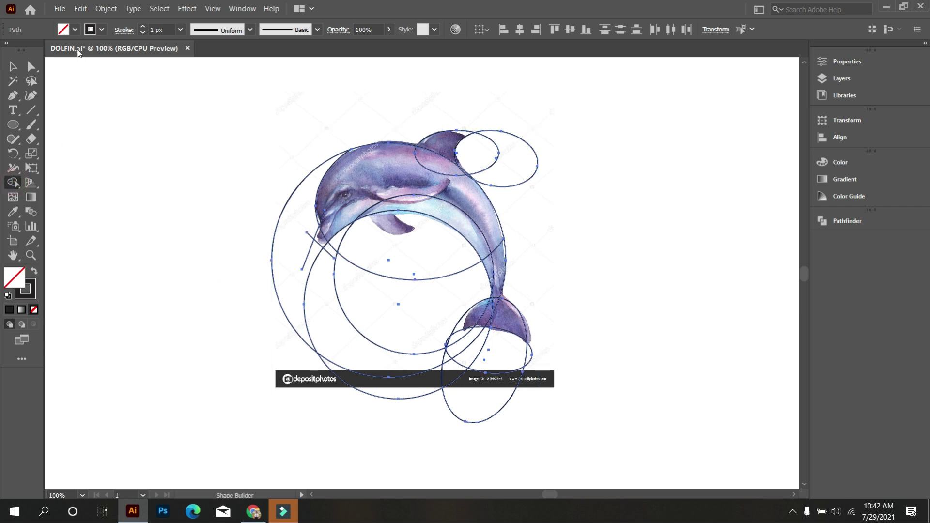
left_click(70, 32)
left_click(35, 49)
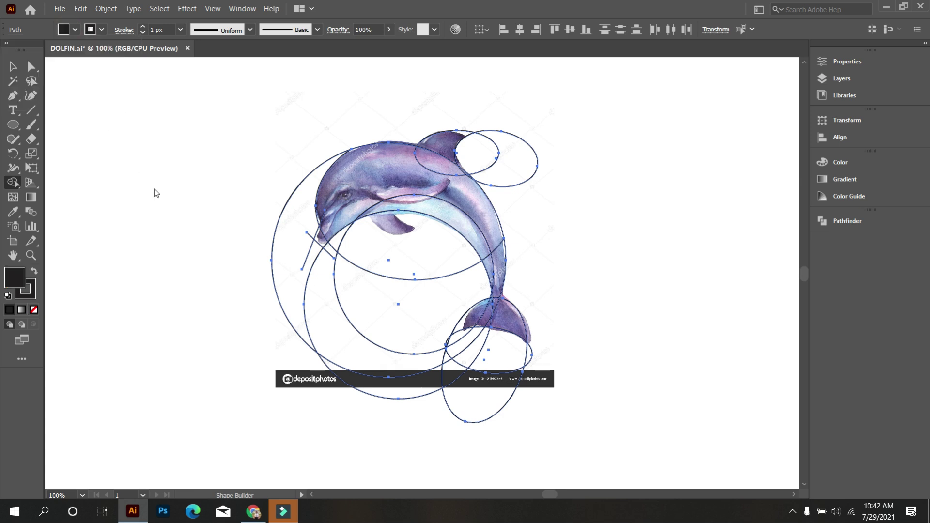
scroll(372, 199, "up", 2)
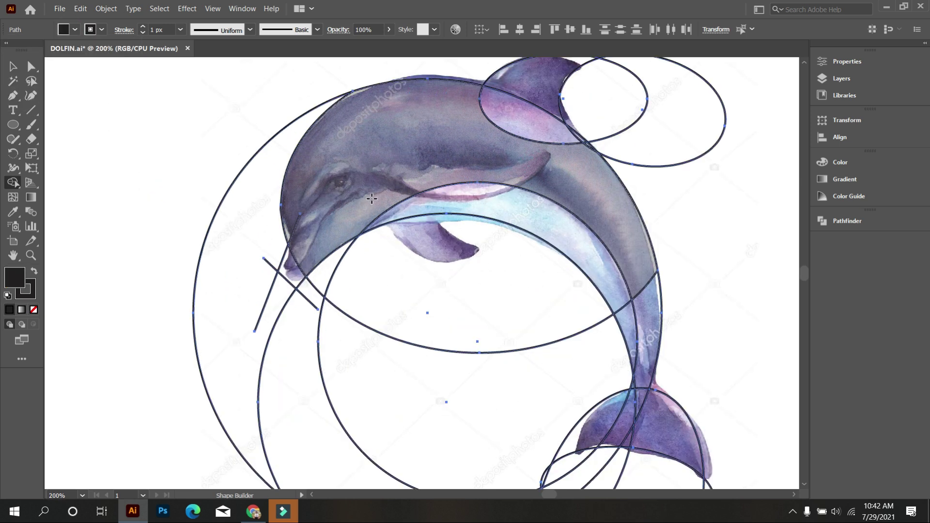
left_click(369, 170)
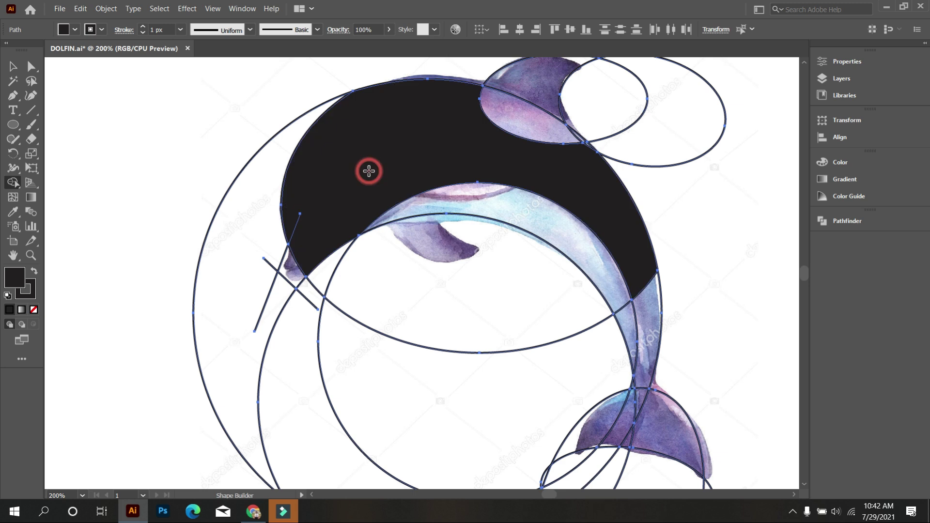
left_click(654, 307)
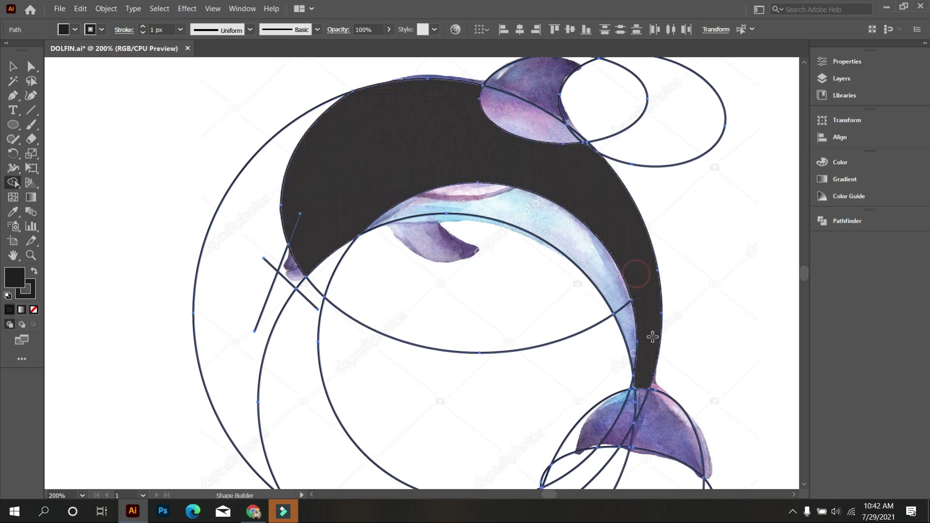
scroll(559, 203, "down", 2)
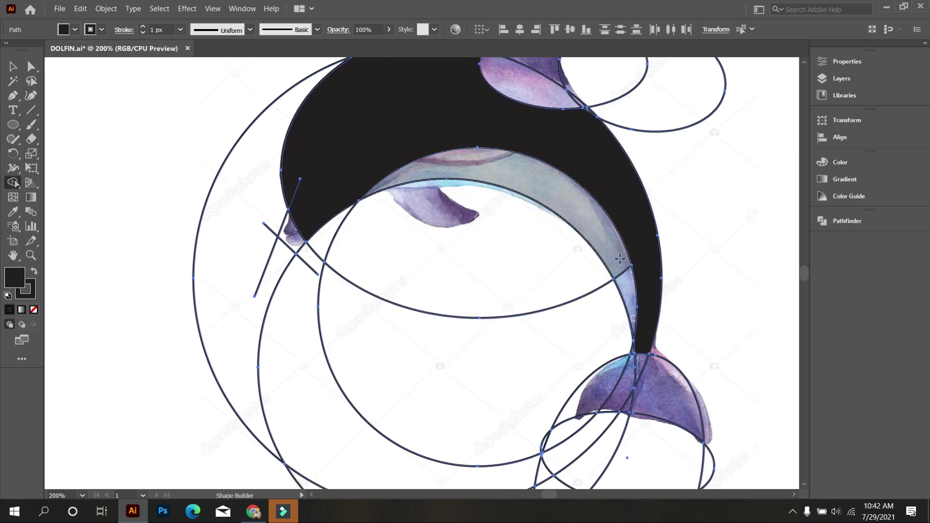
scroll(620, 259, "up", 1)
left_click(644, 317)
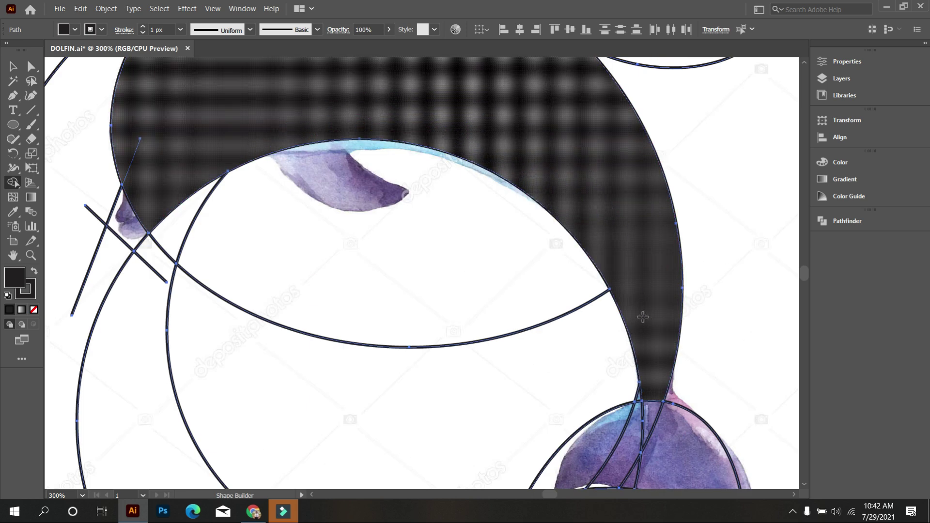
mouse_move(528, 145)
left_mouse_down()
mouse_move(598, 245)
mouse_move(612, 300)
mouse_move(546, 316)
left_mouse_up()
Step: Merge the remaining body regions, the dorsal fin and the sliver beside it into the silhouette
scroll(334, 293, "up", 2)
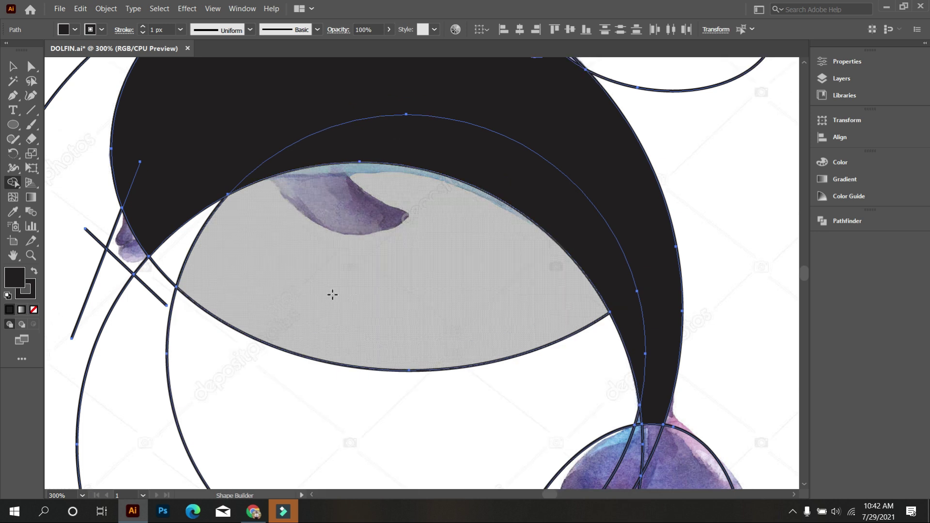
scroll(339, 291, "down", 1, "alt")
scroll(339, 286, "down", 2)
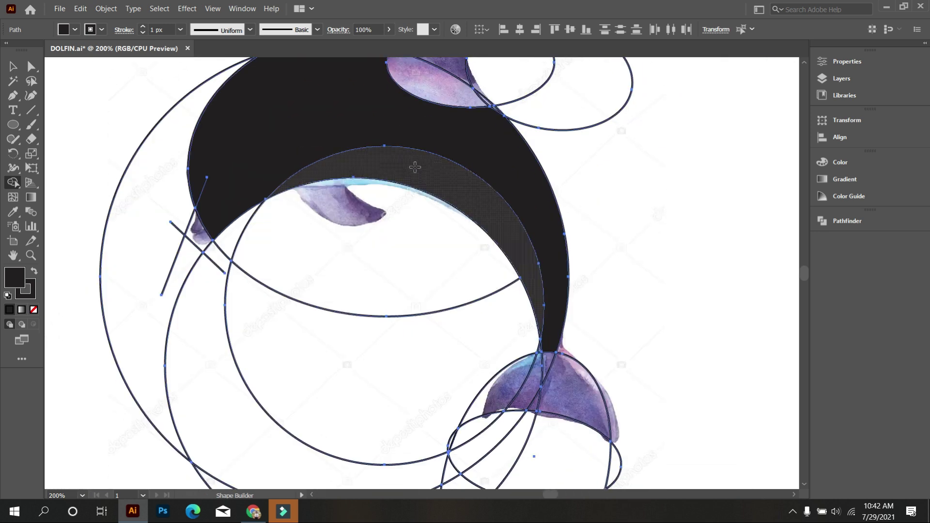
scroll(375, 148, "up", 3)
mouse_move(375, 147)
left_mouse_down()
mouse_move(349, 139)
mouse_move(414, 141)
mouse_move(436, 126)
left_mouse_up()
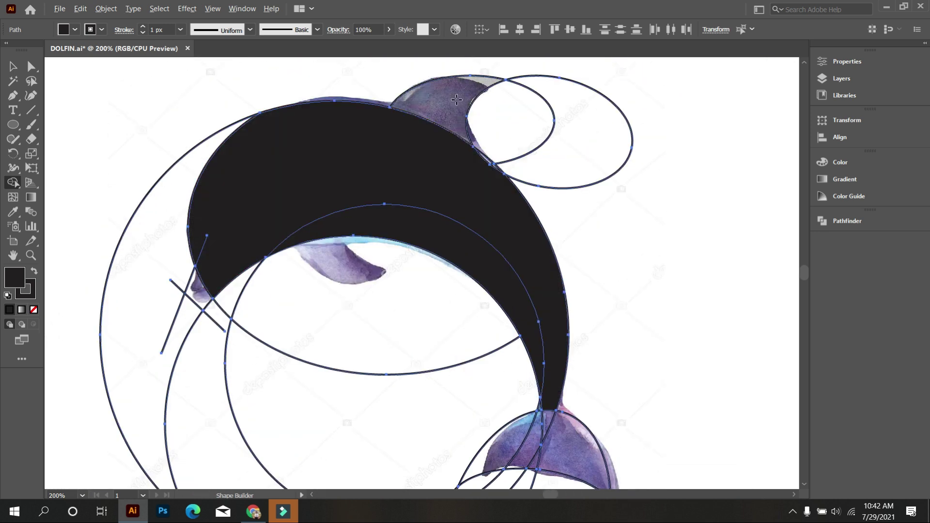
scroll(454, 102, "up", 2, "alt")
left_click(453, 103)
scroll(445, 145, "down", 3, "alt")
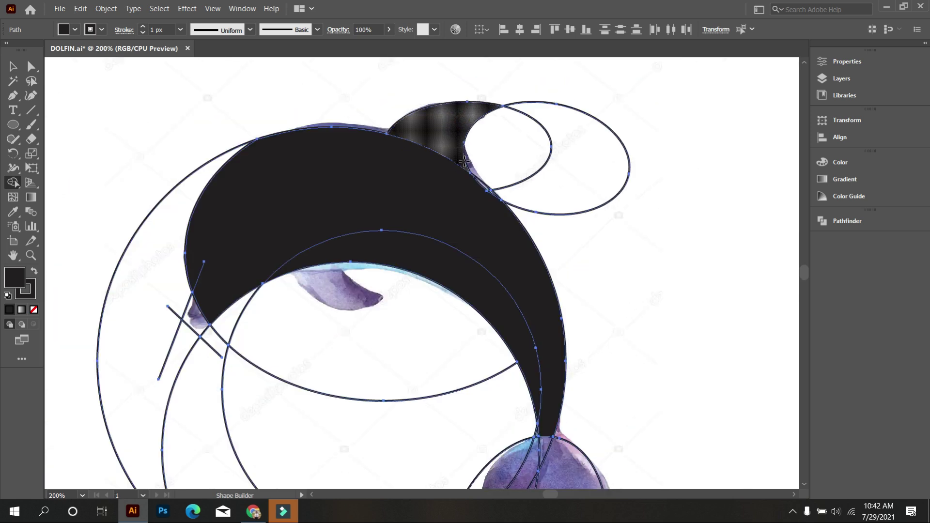
scroll(490, 191, "up", 5, "alt")
scroll(490, 191, "up", 2, "alt")
mouse_move(370, 158)
left_mouse_down()
mouse_move(421, 144)
mouse_move(479, 199)
mouse_move(461, 238)
left_mouse_up()
Step: Merge both tail halves into one shape and add the small snout wedge
scroll(467, 239, "down", 4, "alt")
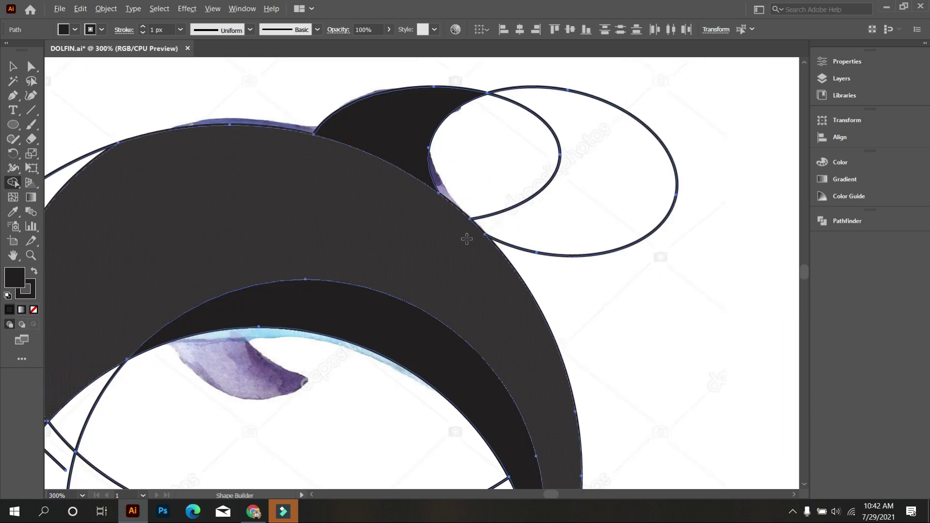
scroll(466, 239, "down", 4, "alt")
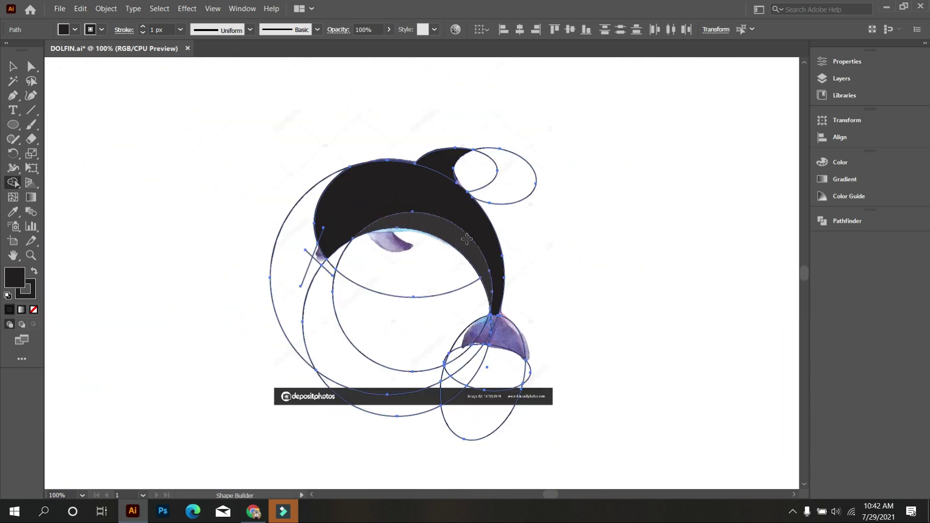
scroll(468, 239, "down", 2)
scroll(511, 239, "up", 3, "alt")
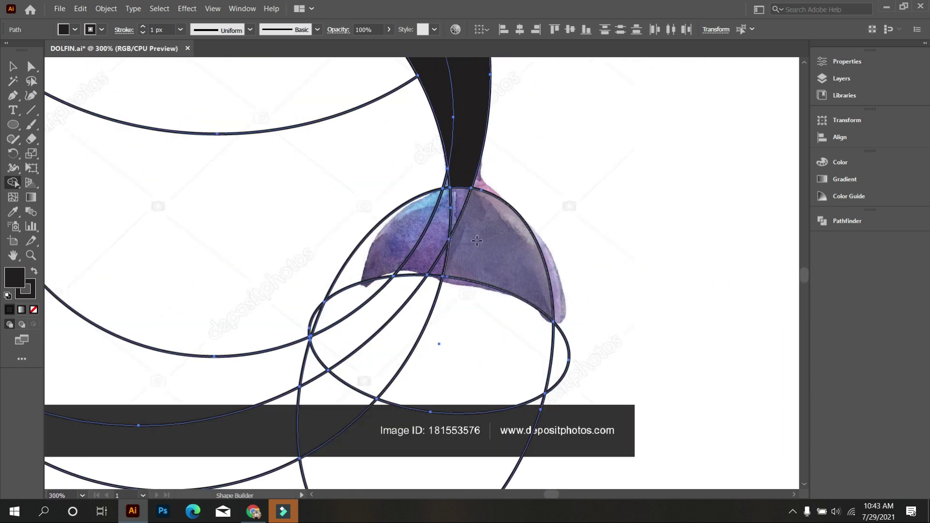
mouse_move(505, 254)
left_mouse_down()
mouse_move(407, 237)
mouse_move(438, 237)
mouse_move(451, 222)
left_mouse_up()
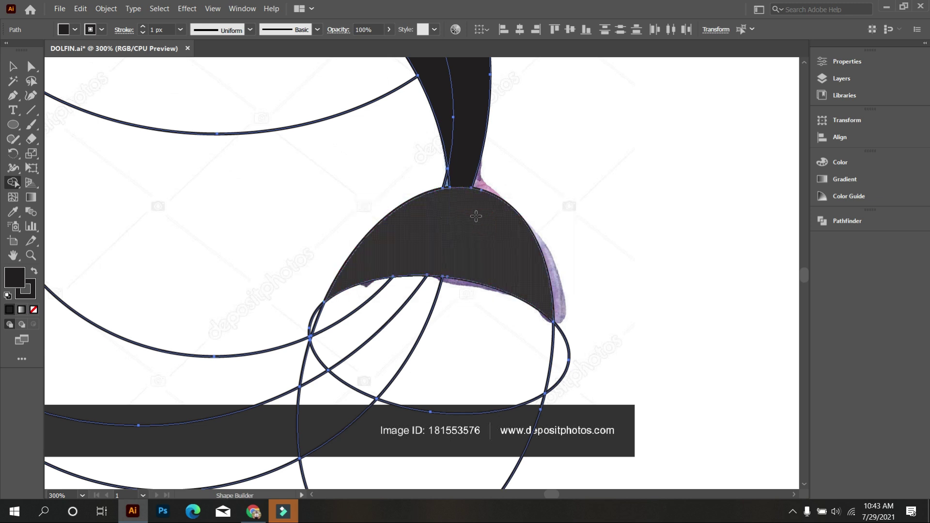
scroll(476, 216, "up", 1)
scroll(476, 216, "down", 3, "alt")
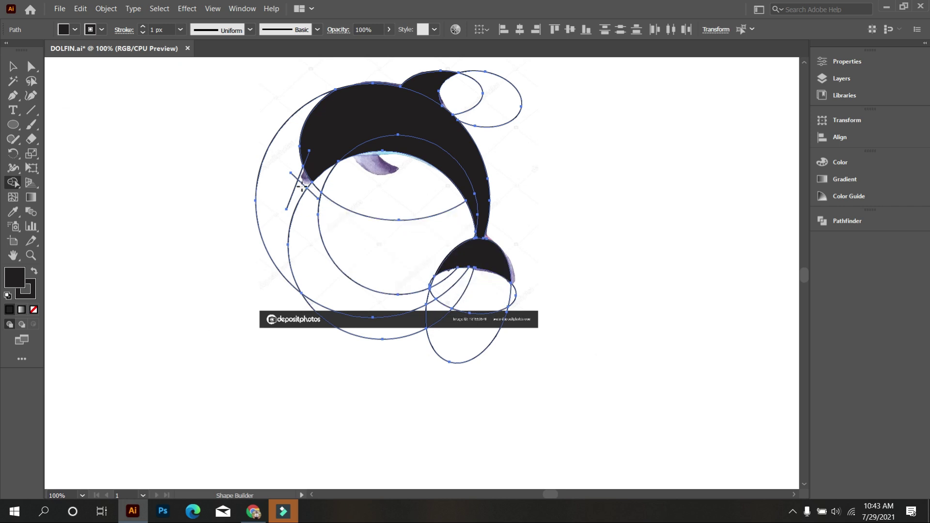
scroll(302, 185, "up", 5, "alt")
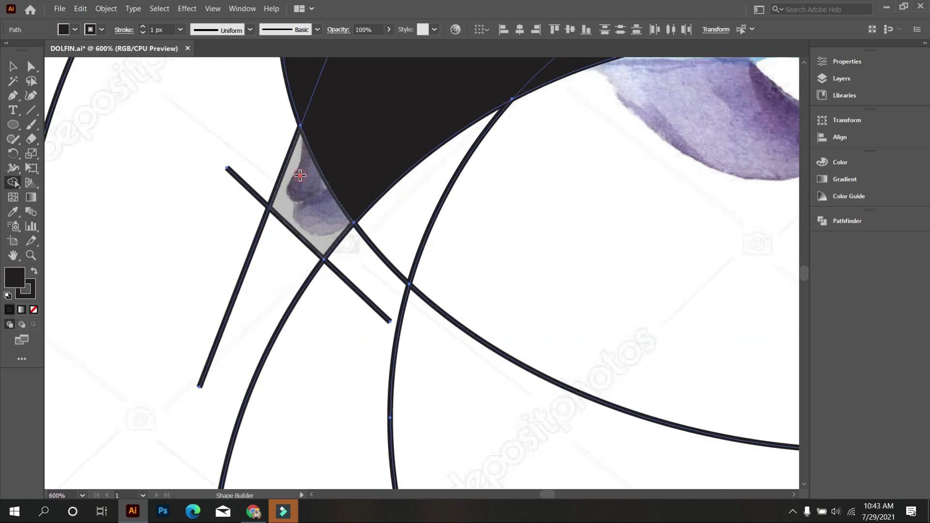
left_click(299, 175)
scroll(313, 201, "up", 1)
scroll(316, 203, "down", 2, "alt")
scroll(312, 184, "up", 3, "alt")
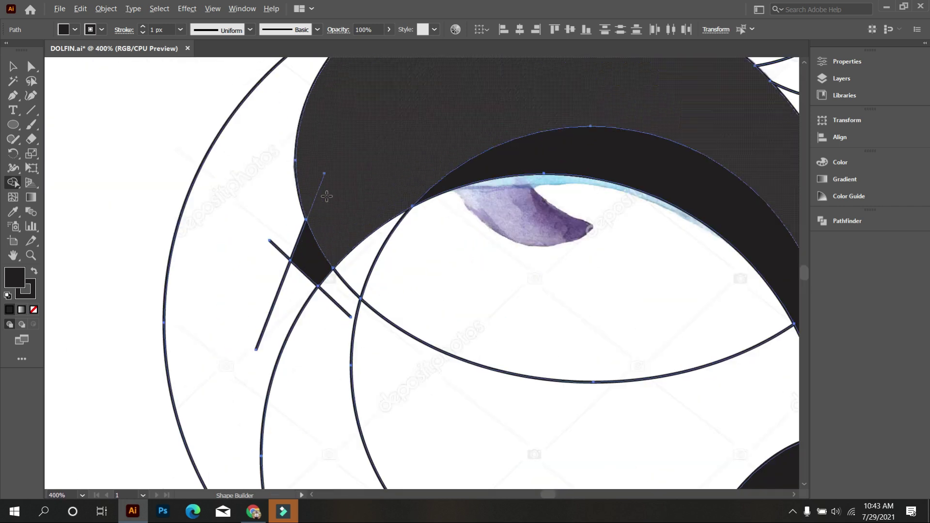
scroll(273, 160, "up", 2, "alt")
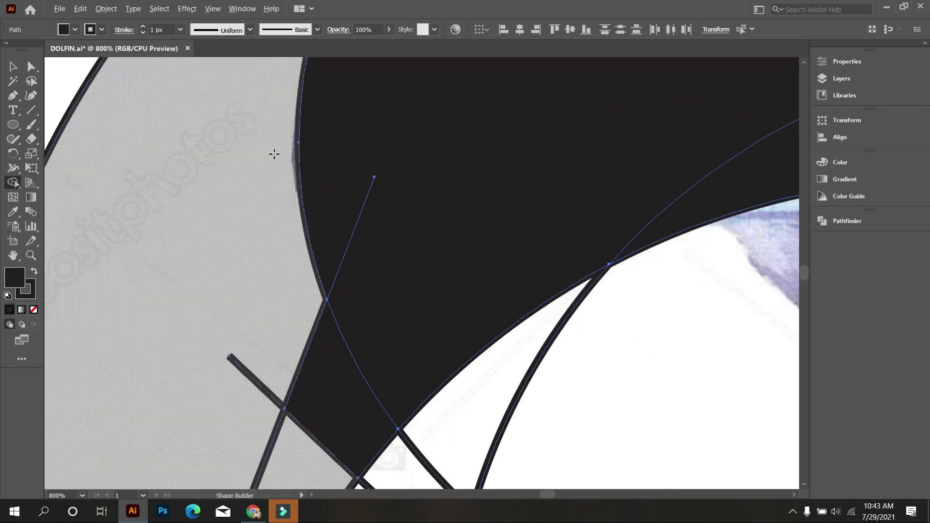
scroll(339, 194, "down", 4, "alt")
scroll(411, 203, "down", 3)
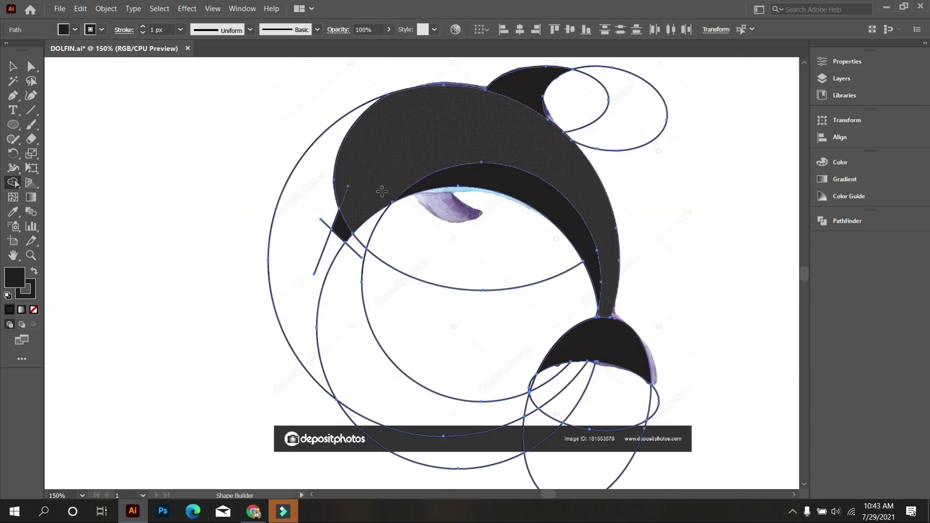
Step: Select the tail fin, inner body, upper body and dorsal fin shapes and move them left of the photo
left_click(13, 67)
left_click(151, 140)
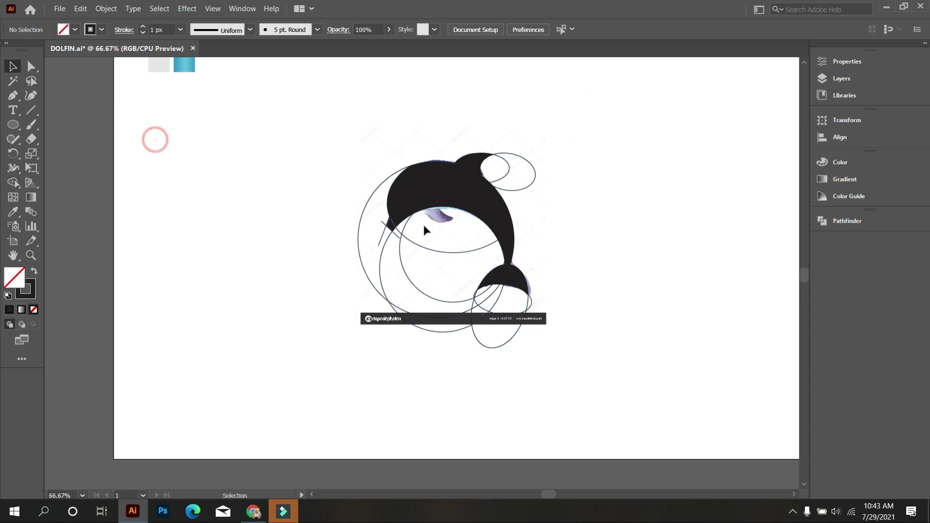
left_click(519, 274)
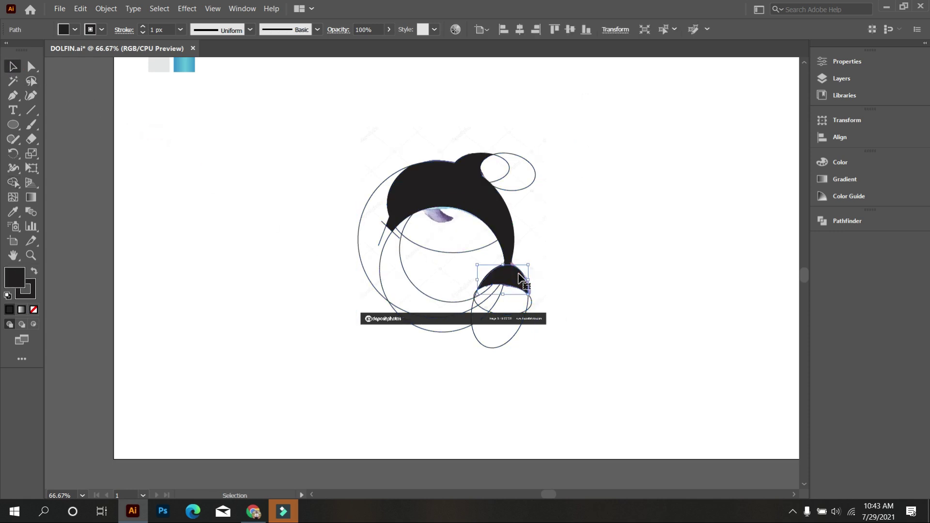
left_click(486, 219, "shift")
left_click(473, 174, "shift")
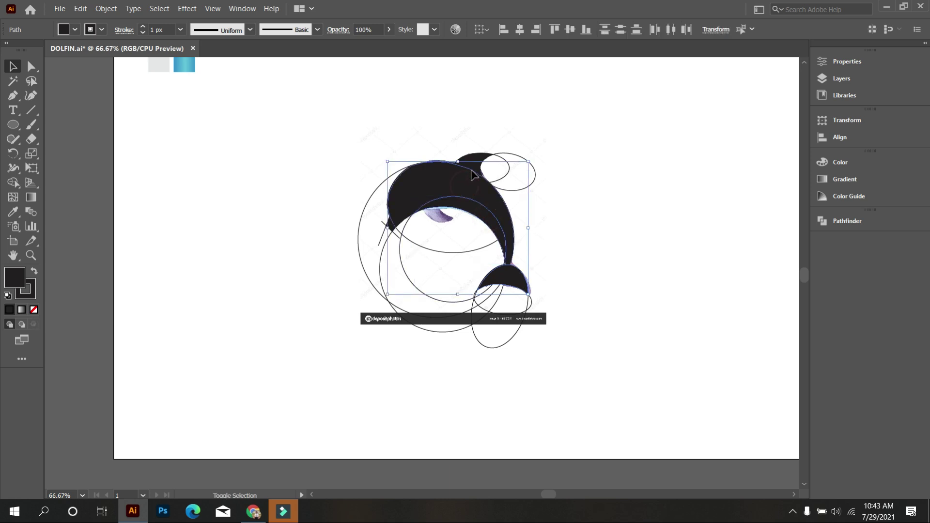
left_click(475, 154, "shift")
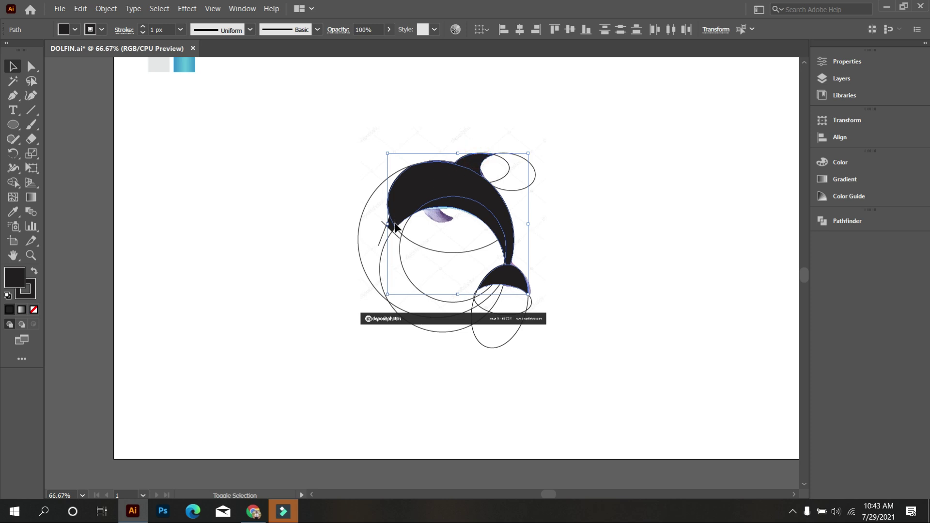
left_click_drag(430, 191, 212, 198)
Step: Delete the guide circles around the reference photo
left_click(330, 363)
left_click_drag(343, 131, 583, 341)
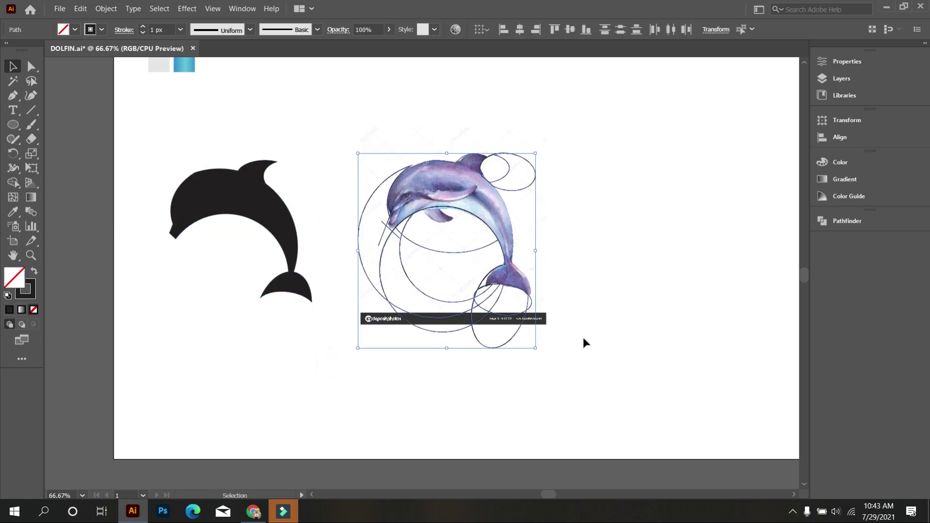
key("Delete")
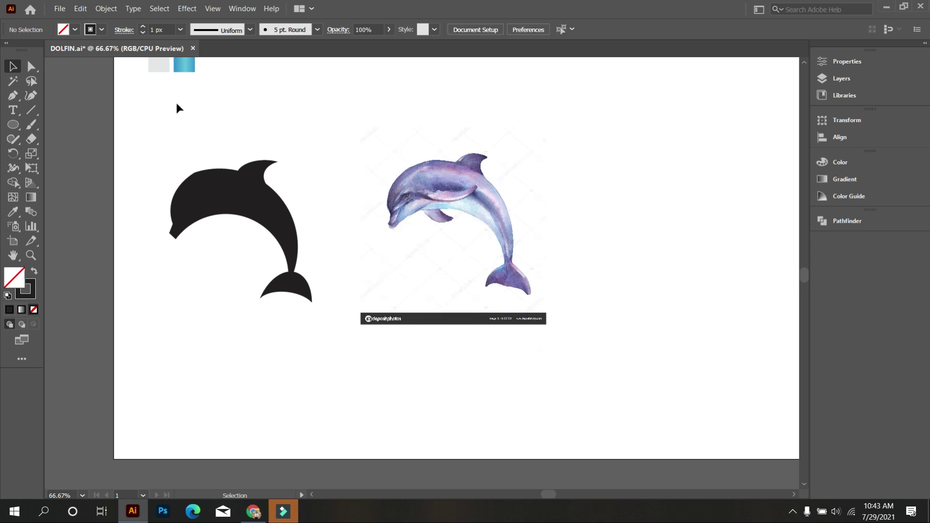
Step: Unlock all objects via Object > Unlock All and delete the dolphin reference photo
left_click(106, 9)
left_click(131, 93)
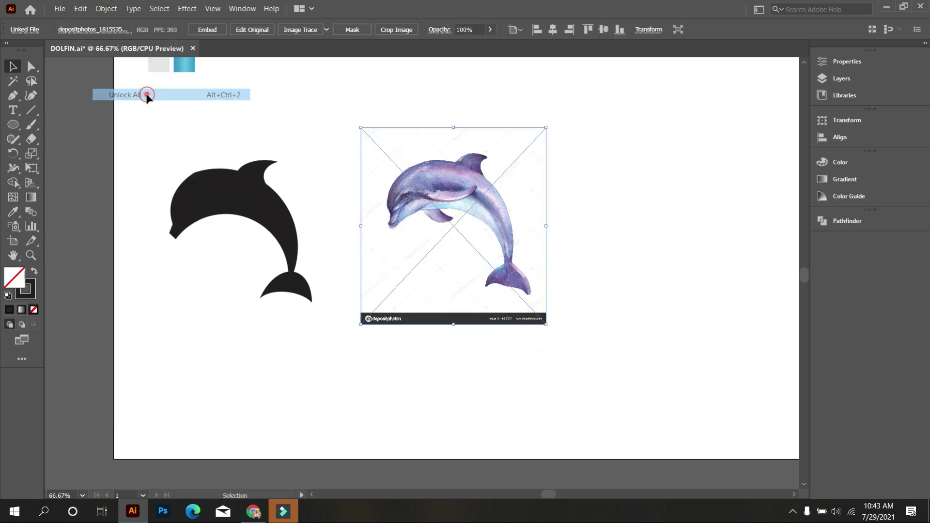
key("Delete")
Step: Move the black dolphin to the middle of the artboard and select all its parts
left_click_drag(417, 333, 148, 141)
left_click_drag(266, 203, 473, 193)
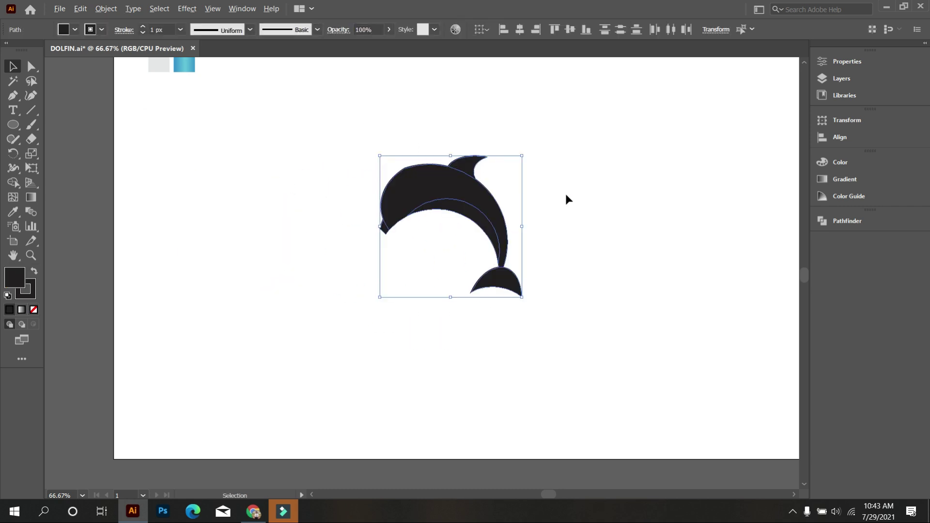
scroll(565, 194, "up", 2)
left_click(566, 210)
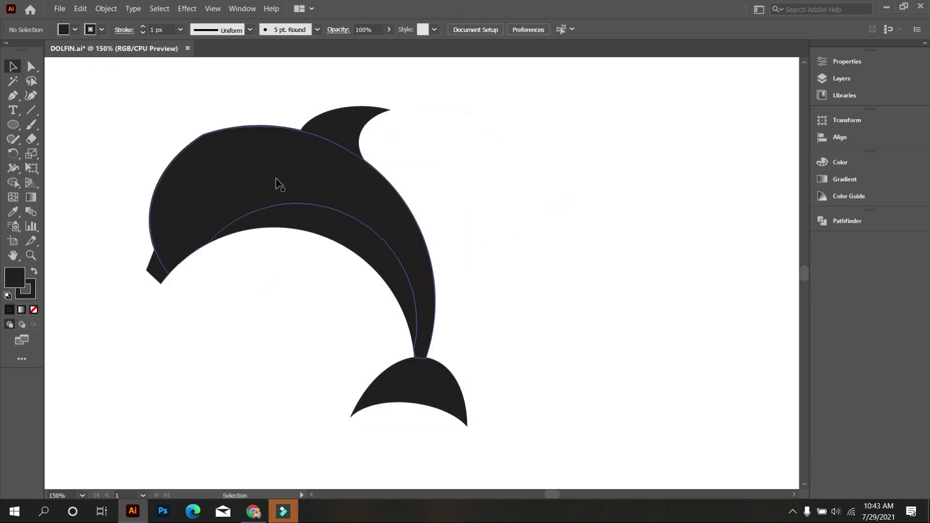
left_click(192, 182)
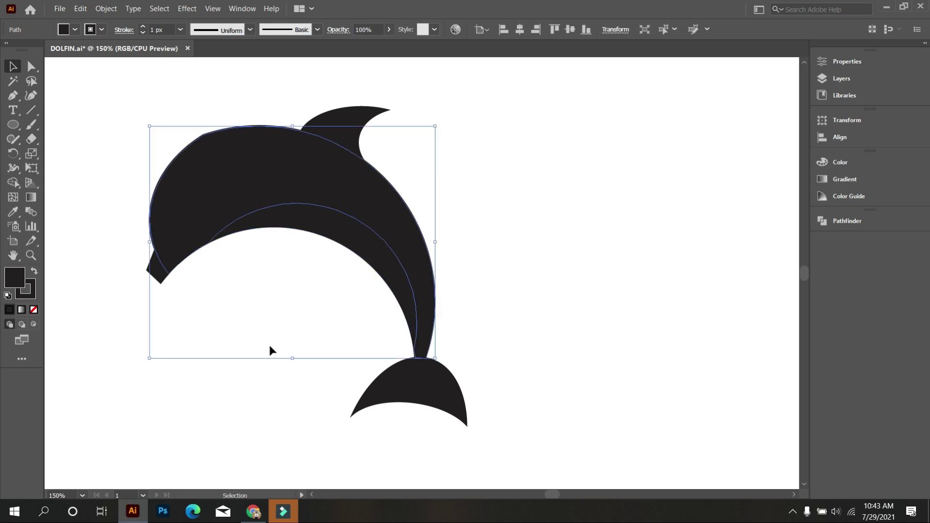
left_click(269, 348)
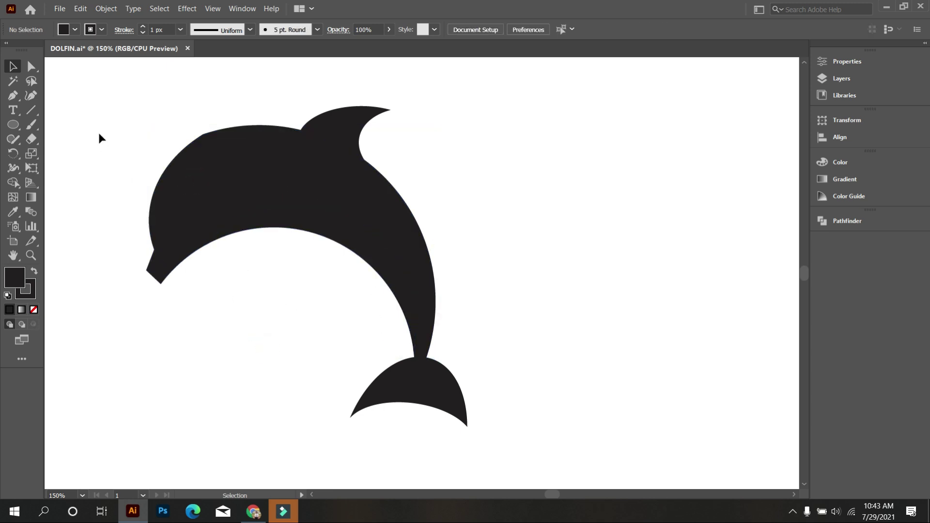
left_click_drag(102, 129, 584, 377)
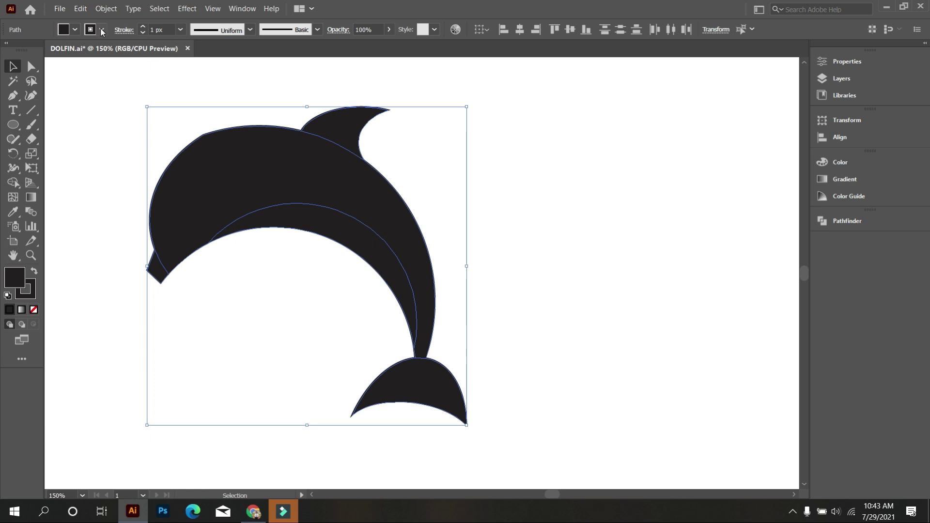
Step: Set the stroke to None on all the selected dolphin shapes
left_click(102, 30)
left_click(7, 51)
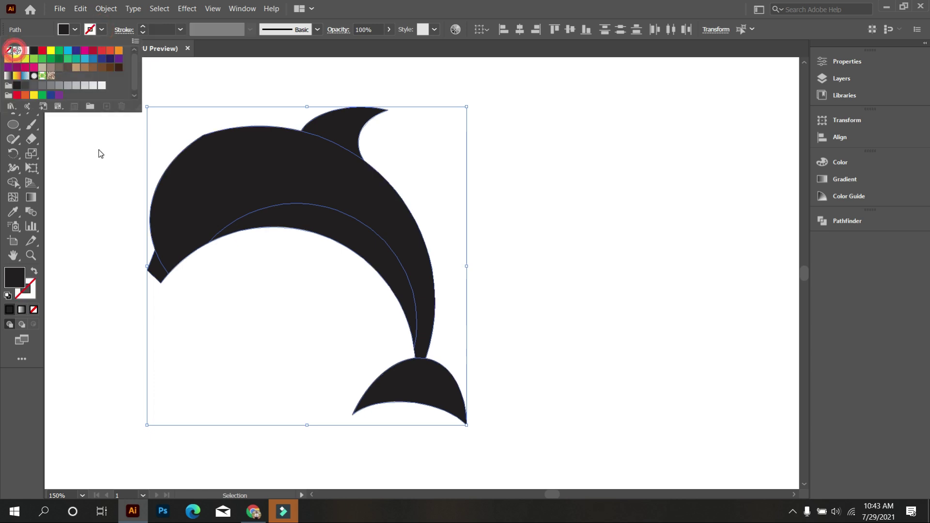
left_click(253, 351)
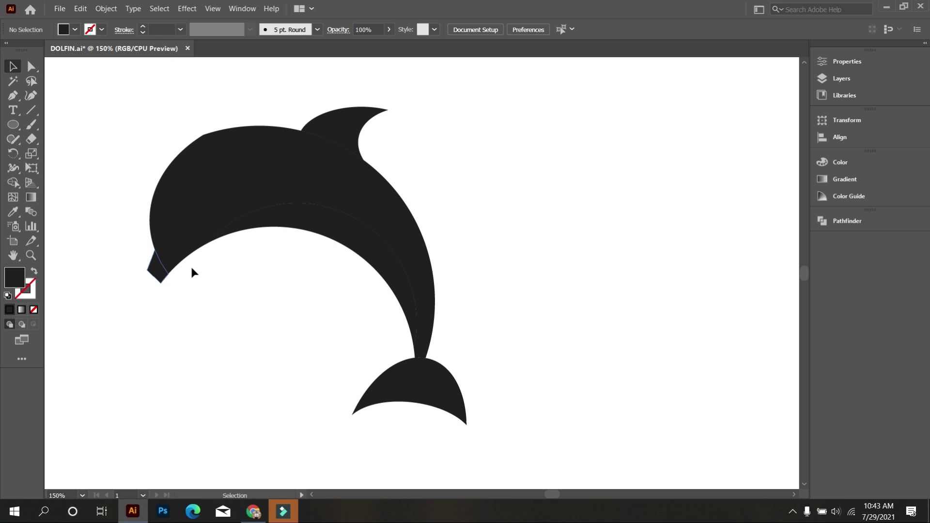
left_click(221, 181)
scroll(305, 237, "up", 1)
scroll(322, 241, "down", 2, "alt")
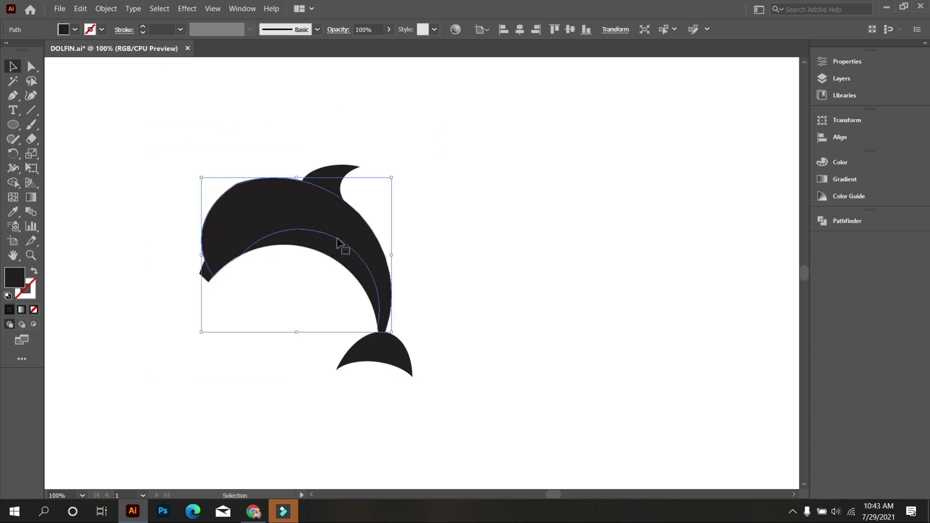
Step: Eyedropper the blue gradient swatch onto the body and the light grey swatch onto the belly
scroll(368, 252, "down", 1, "alt")
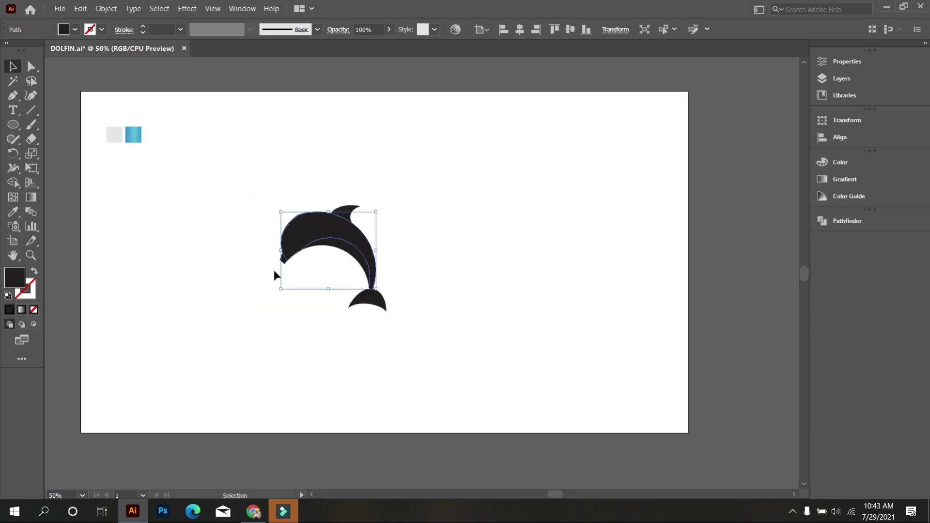
left_click(10, 215)
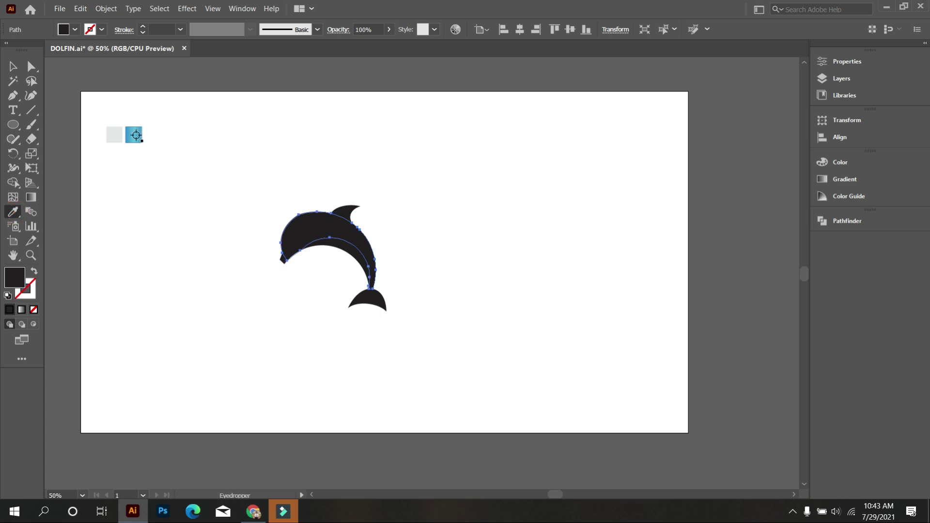
left_click(133, 134)
key("ctrl")
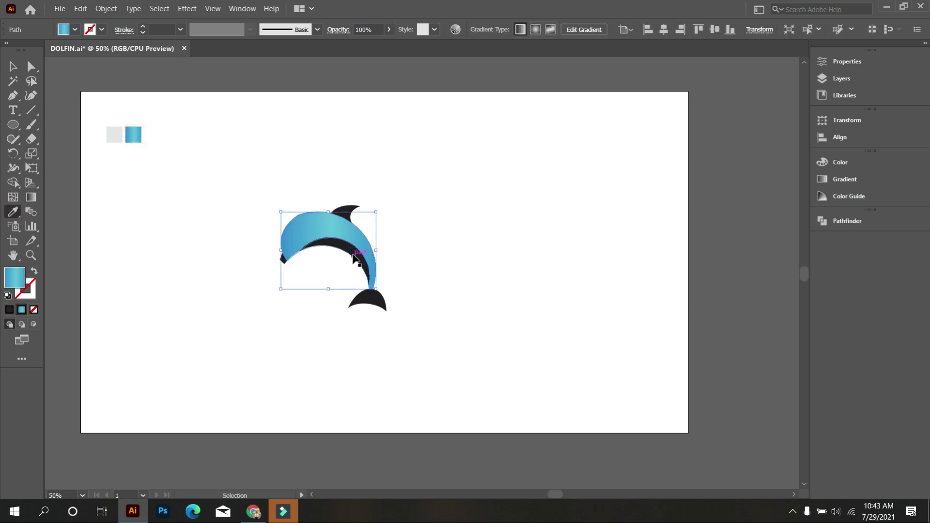
left_click(352, 257, "ctrl")
left_click(115, 134)
Step: Give the dorsal fin and the tail fluke the blue gradient
key("ctrl")
left_click(349, 212, "ctrl")
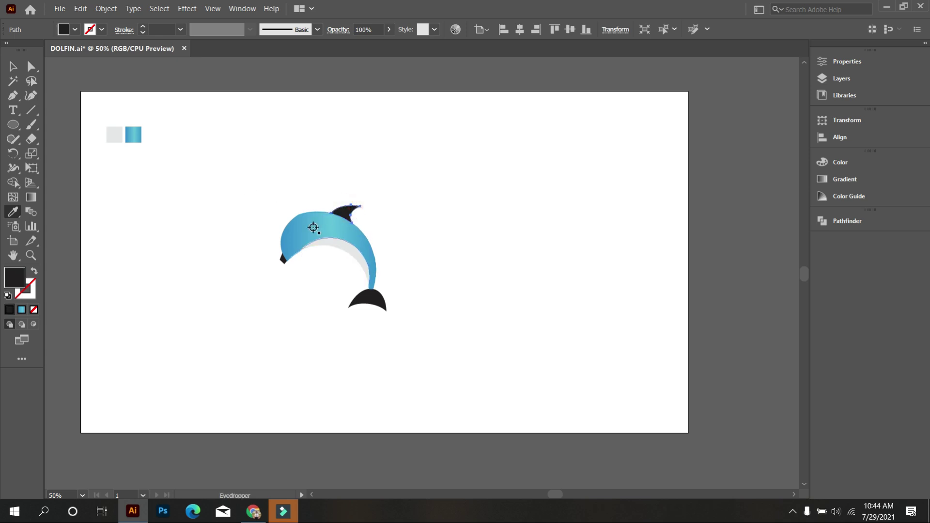
left_click(133, 134)
left_click(381, 303, "ctrl")
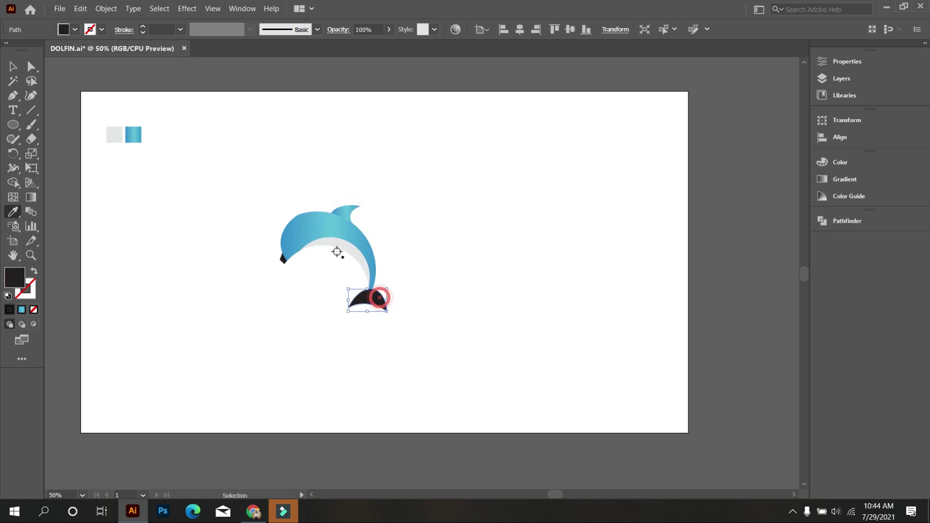
left_click(294, 259)
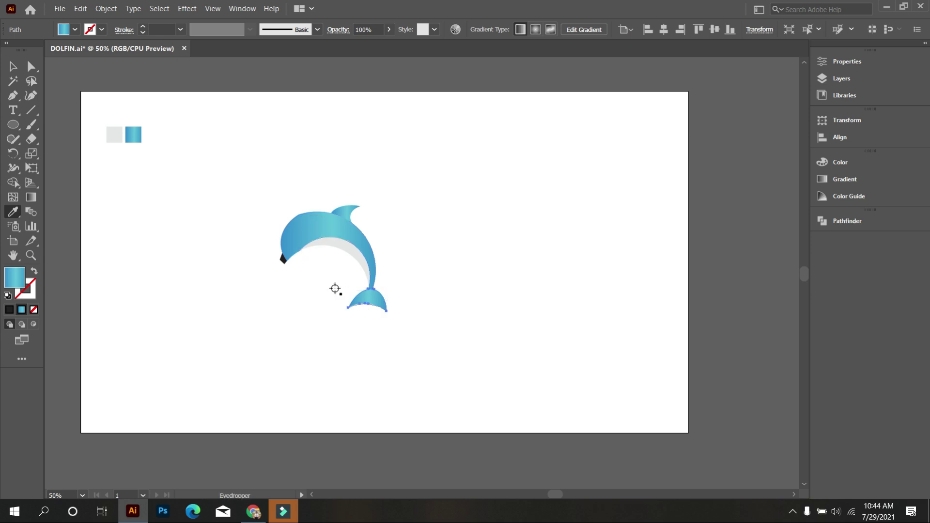
scroll(334, 293, "up", 2)
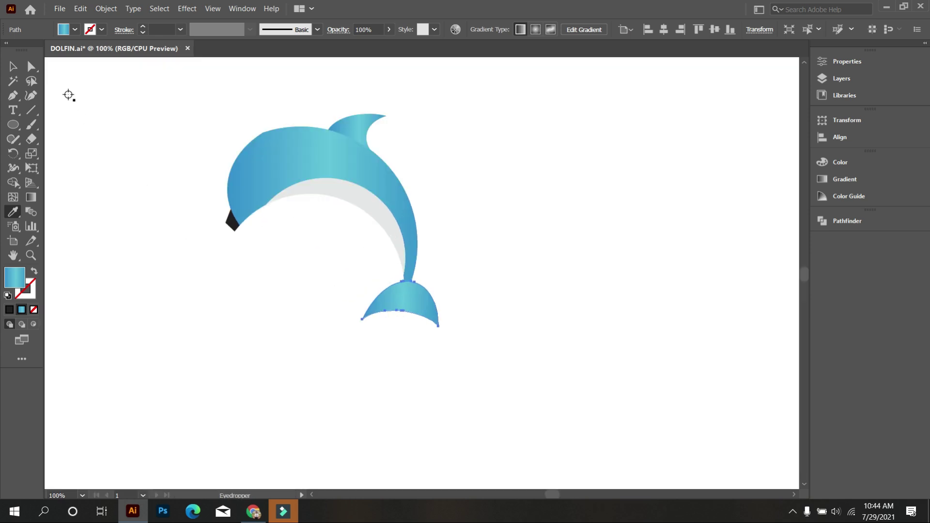
Step: Select the dark beak tip and sample the head's blue gradient onto it with the Eyedropper
left_click(13, 67)
left_click(164, 231)
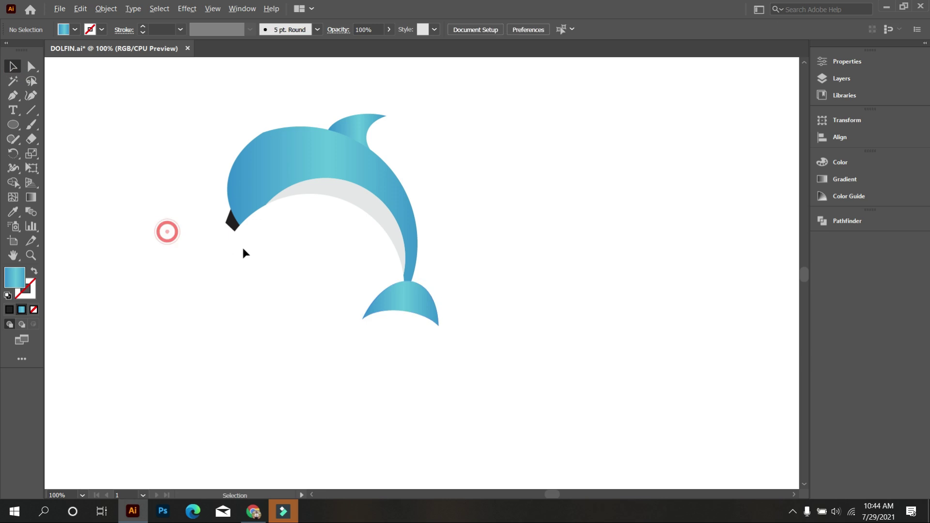
scroll(242, 247, "up", 3)
scroll(245, 252, "up", 2)
left_click(206, 248)
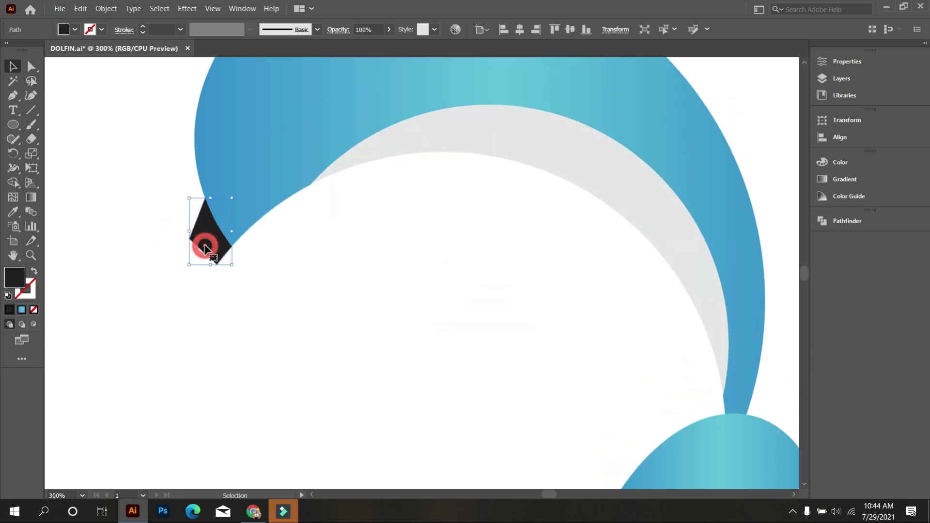
scroll(213, 242, "up", 1)
key("i")
left_click(247, 190)
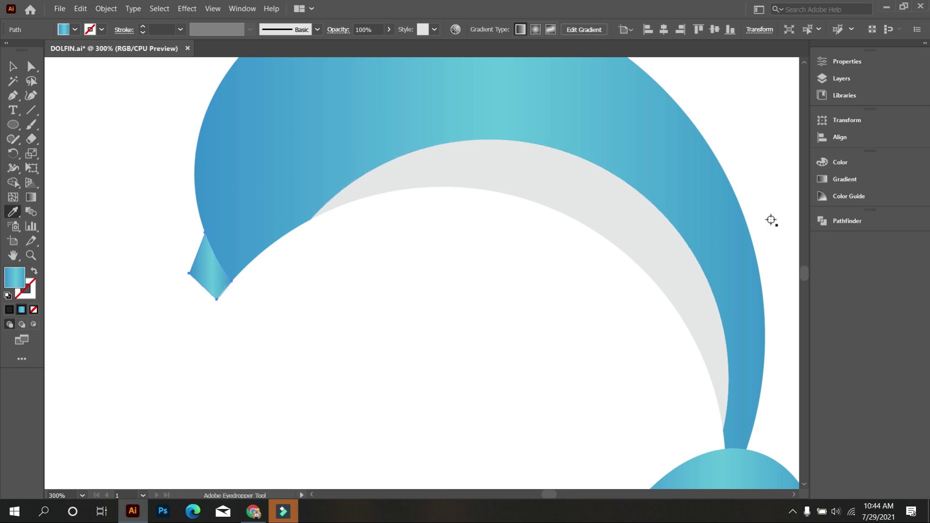
Step: Delete the gradient's middle colour stop so the beak is solid blue
left_click(843, 180)
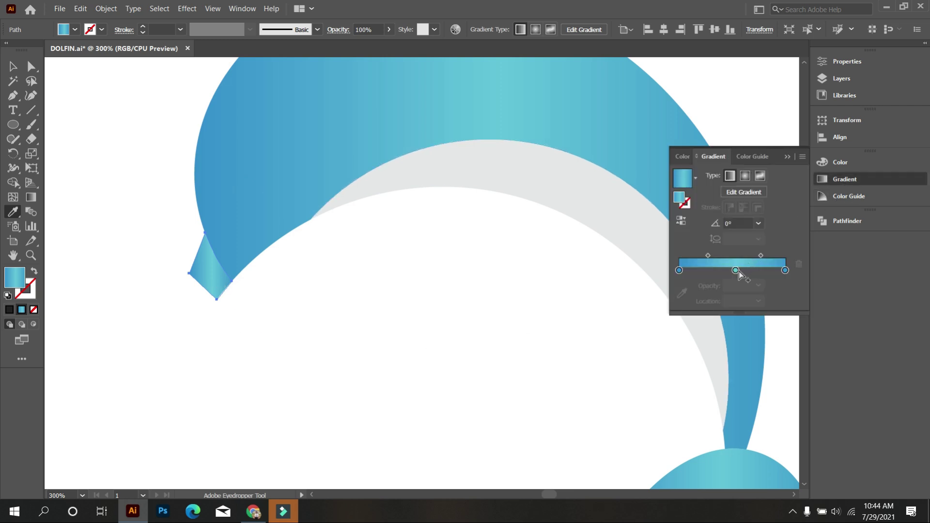
left_click(736, 272)
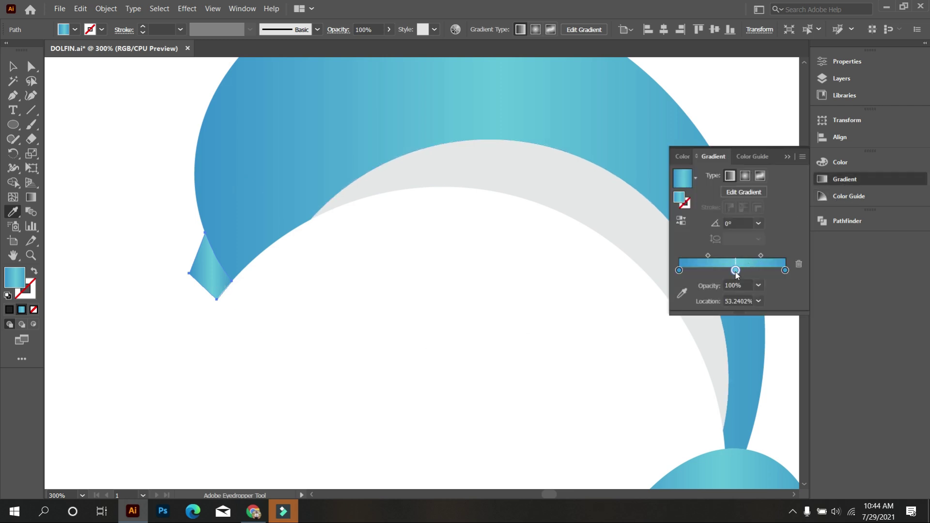
left_click(798, 268)
key("a")
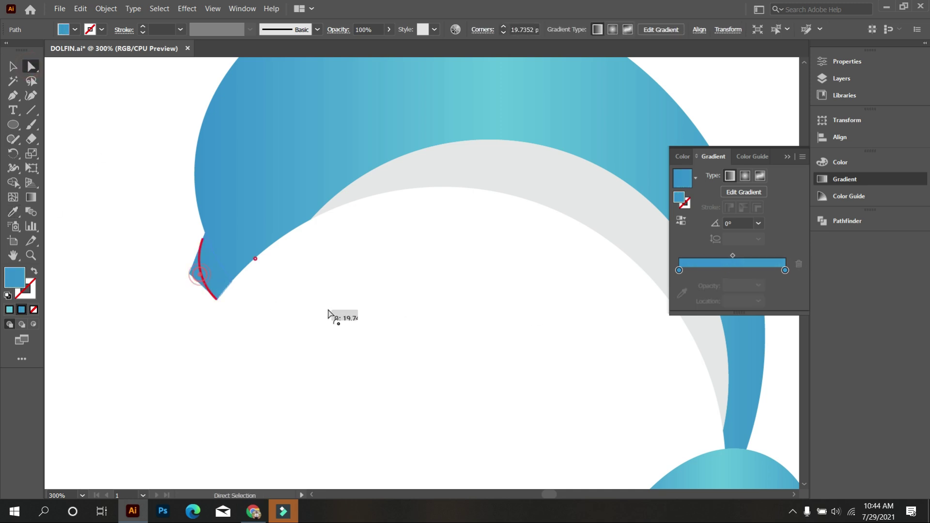
Step: Round the dolphin body's corner to about 72 px
left_click(292, 337)
key("ctrl+1")
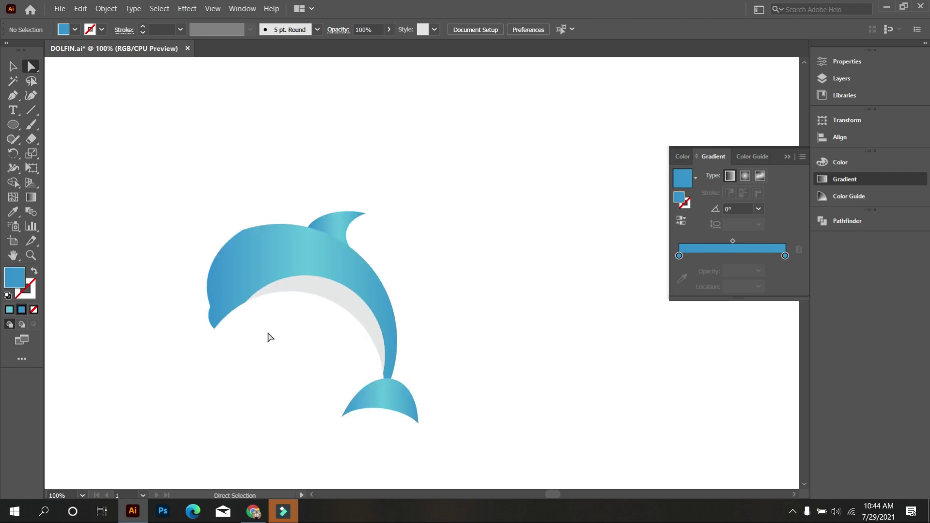
scroll(248, 255, "up", 1)
left_click(245, 252)
left_click_drag(247, 231, 350, 441)
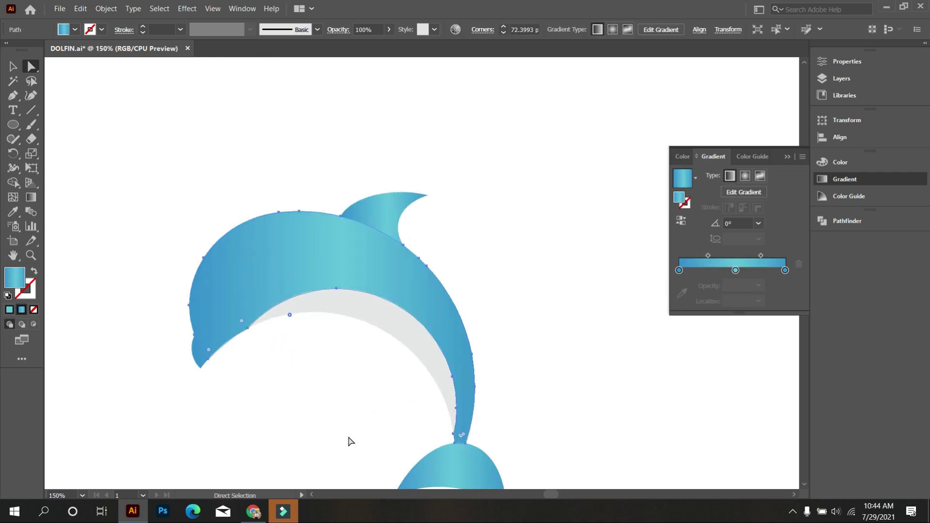
left_click(363, 386)
Step: Round the dorsal fin's sharp tip slightly with its live corner widget
scroll(291, 249, "down", 1)
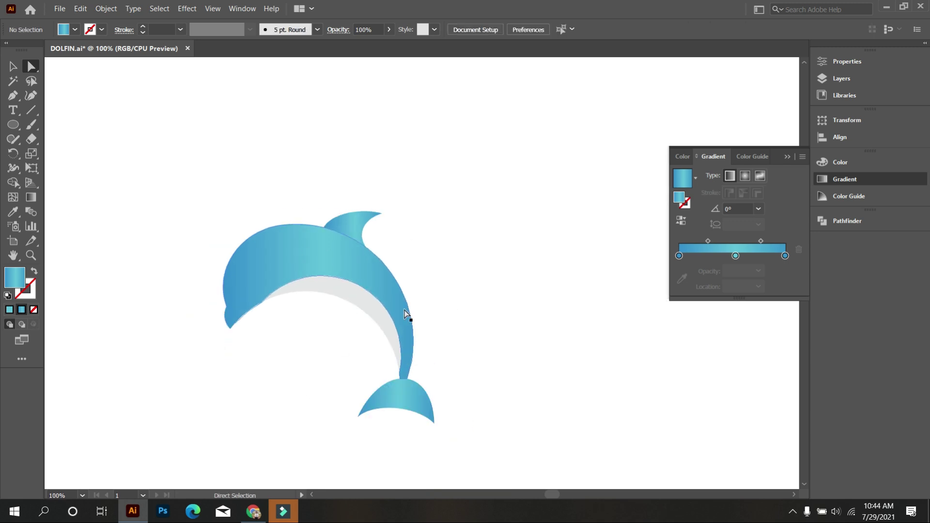
scroll(350, 207, "up", 2)
left_click(394, 237)
scroll(410, 233, "up", 3)
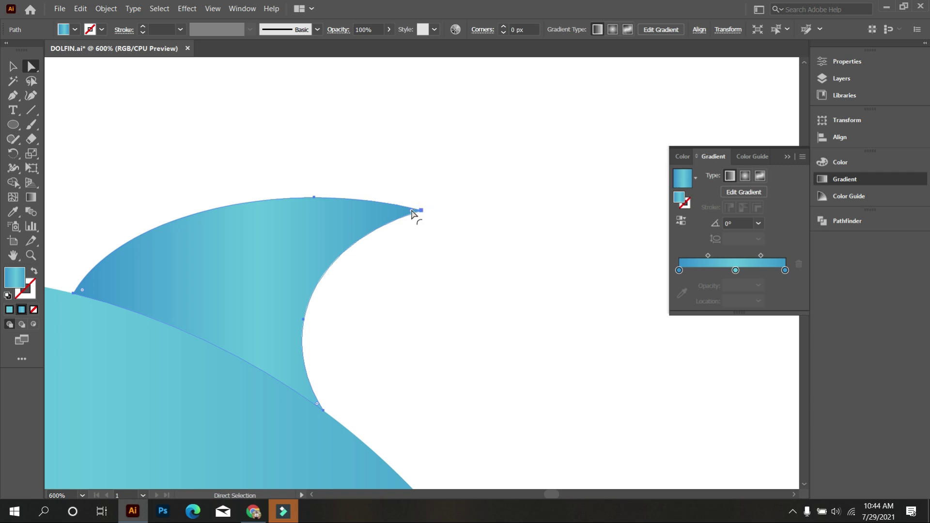
left_click_drag(412, 211, 365, 262)
left_click(367, 294)
scroll(370, 297, "down", 5)
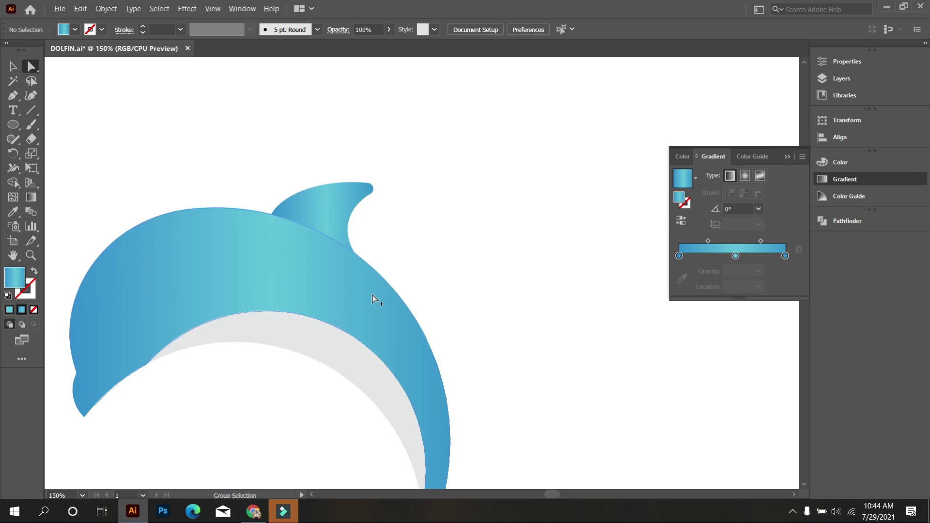
scroll(373, 301, "down", 1)
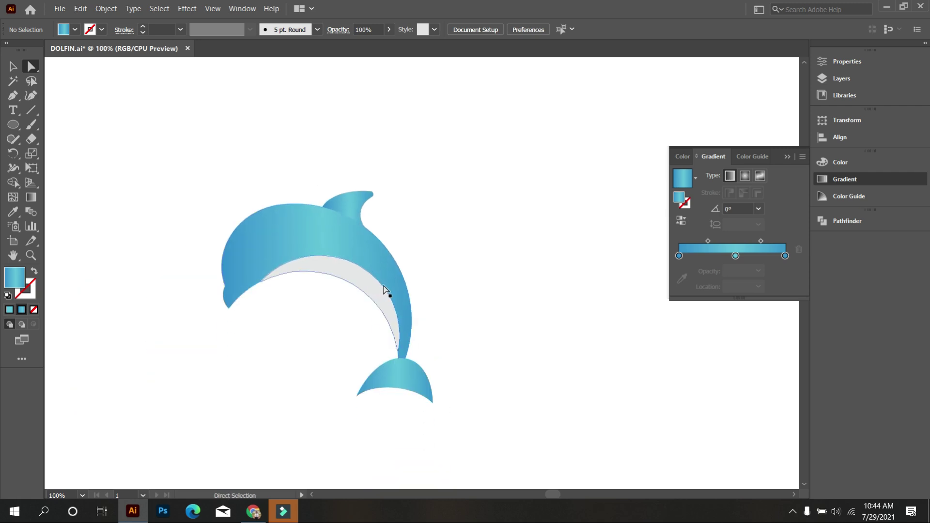
Step: Undo that rounding and instead round the fin tip to about 3.75 px
key("ctrl+z")
left_click(434, 249)
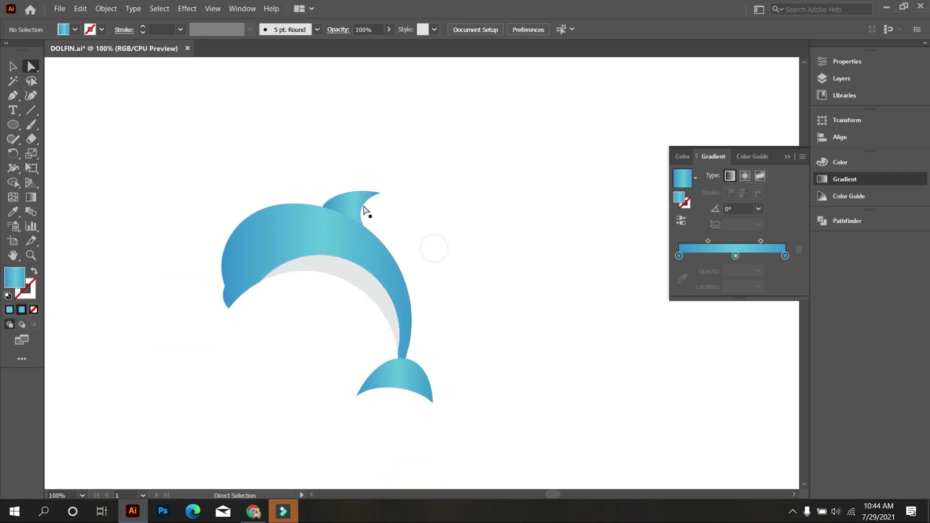
scroll(363, 208, "up", 2)
scroll(361, 202, "up", 1)
left_click(383, 180)
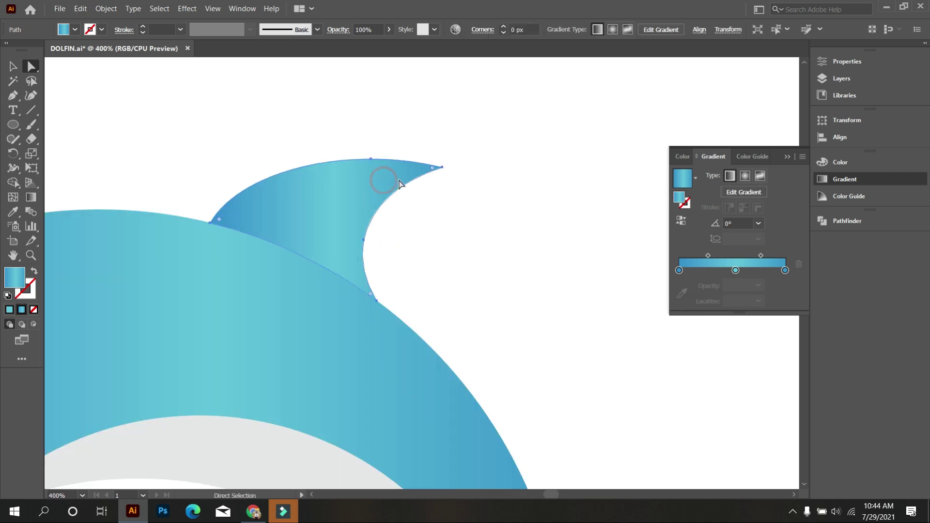
left_click_drag(432, 173, 398, 197)
left_click(428, 239)
scroll(427, 242, "down", 4)
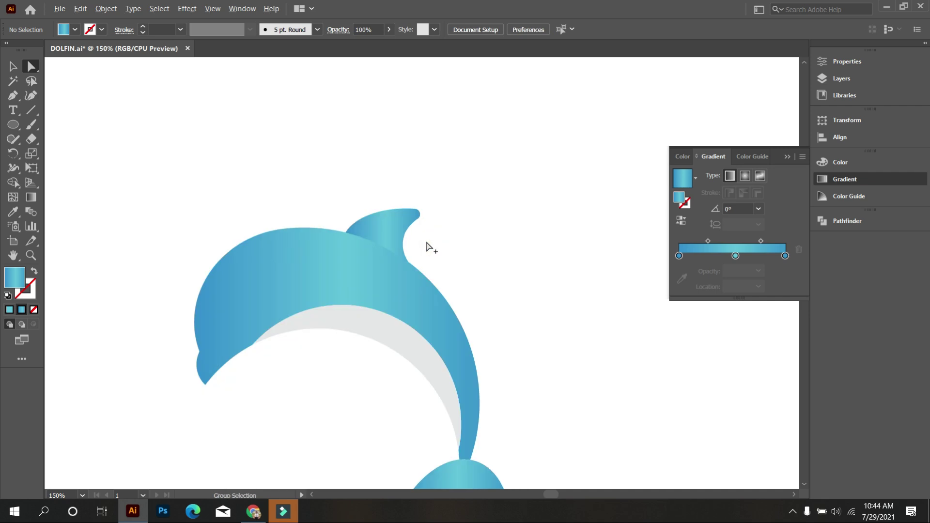
key("alt")
left_click(14, 68)
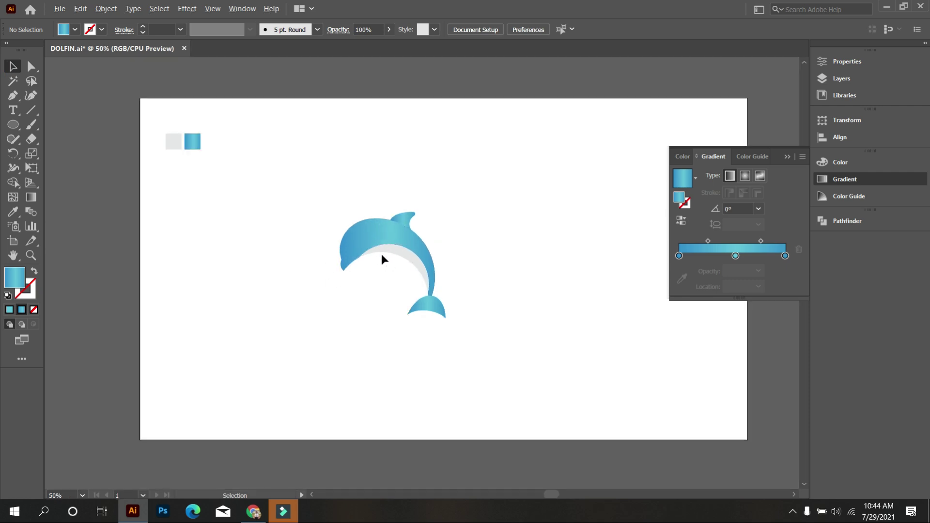
Step: Draw a small ellipse for the dolphin's eye with the Ellipse tool
scroll(381, 254, "up", 3)
scroll(358, 225, "down", 3)
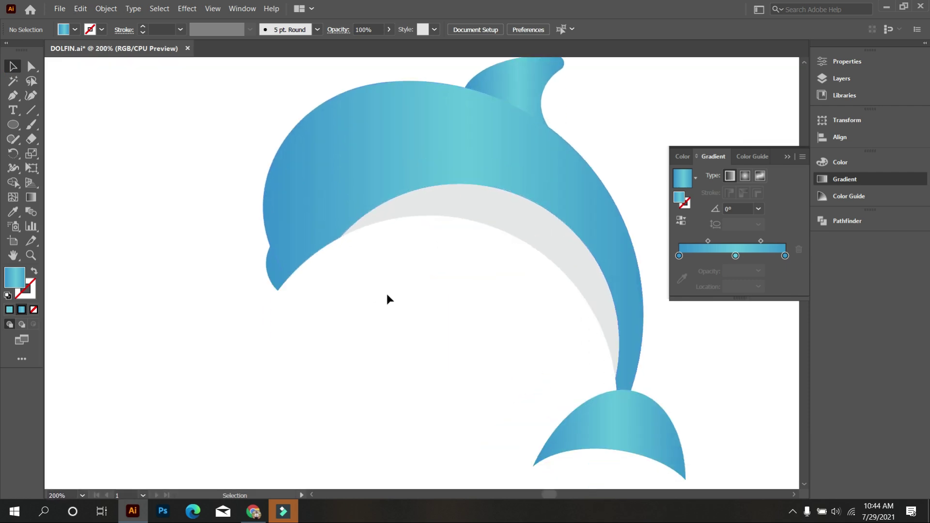
left_click(15, 125)
left_click_drag(100, 155, 121, 165)
Step: Tilt the ellipse about 37° and fill it with white using the Eyedropper
left_click(14, 68)
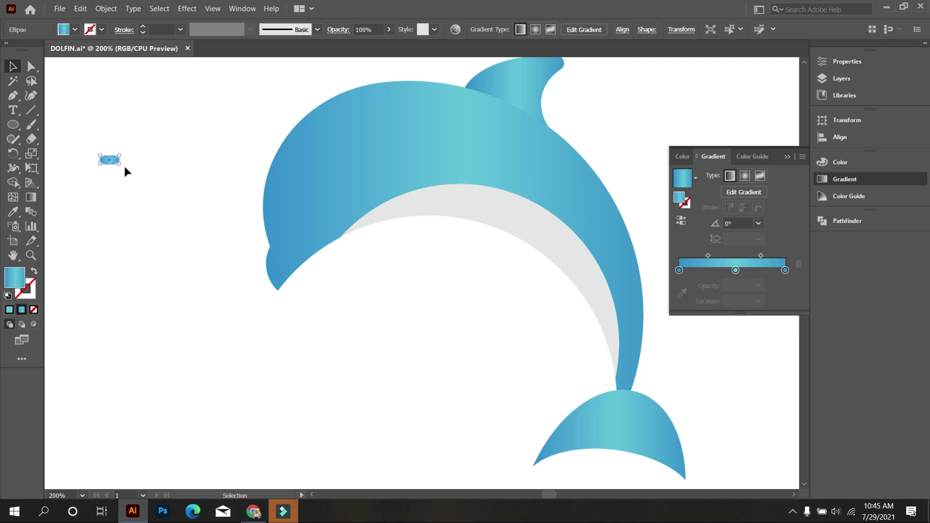
scroll(123, 167, "up", 3)
left_click_drag(120, 167, 624, 275)
left_click(13, 212)
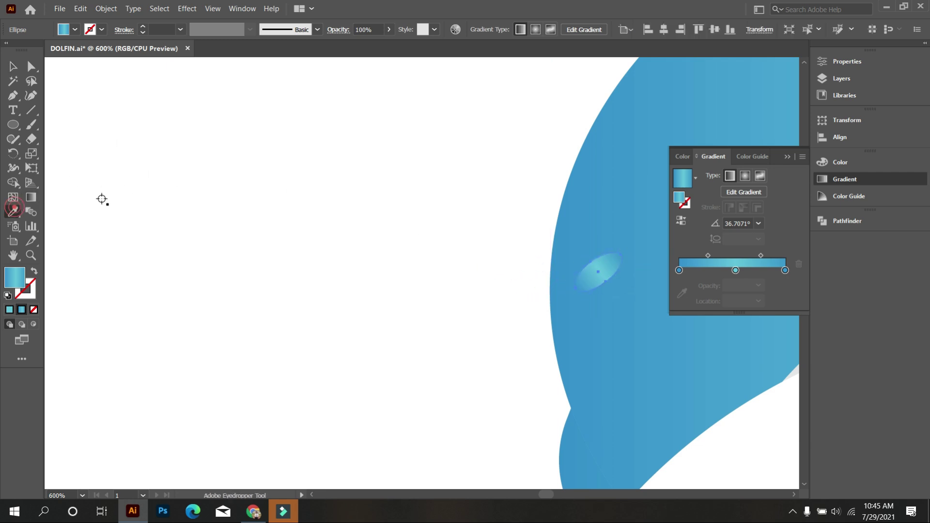
left_click(100, 200)
Step: Move the eye ellipse into place on the dolphin's head near the snout
left_click(14, 68)
left_click(157, 207)
scroll(160, 213, "down", 3)
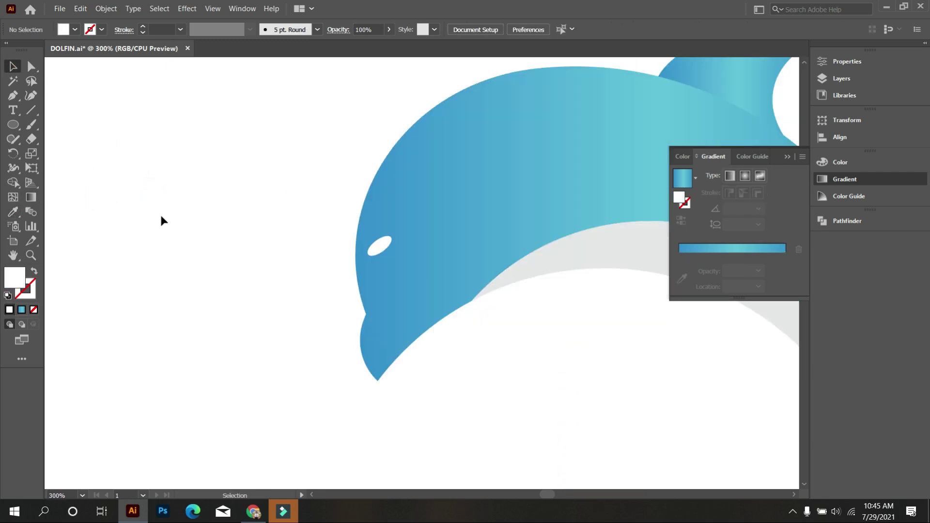
left_click_drag(378, 321, 335, 322)
scroll(303, 251, "up", 2)
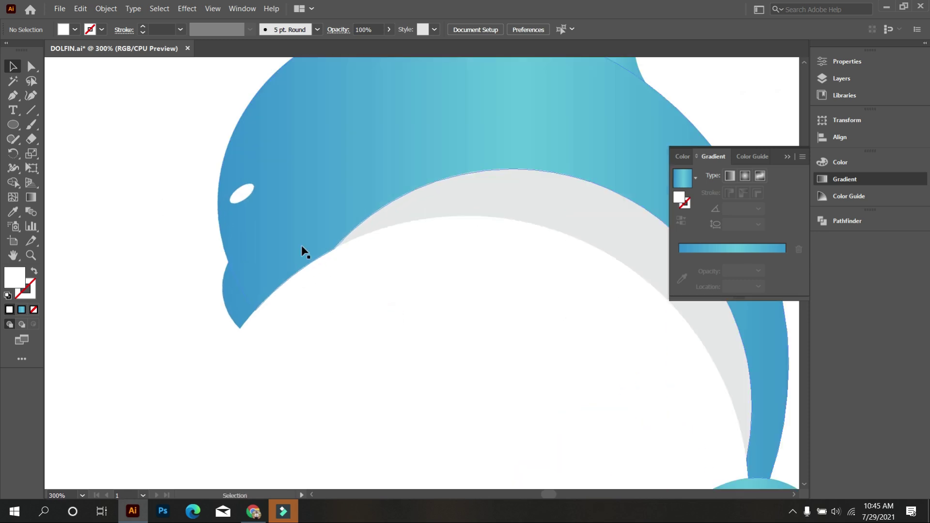
left_click_drag(247, 190, 327, 160)
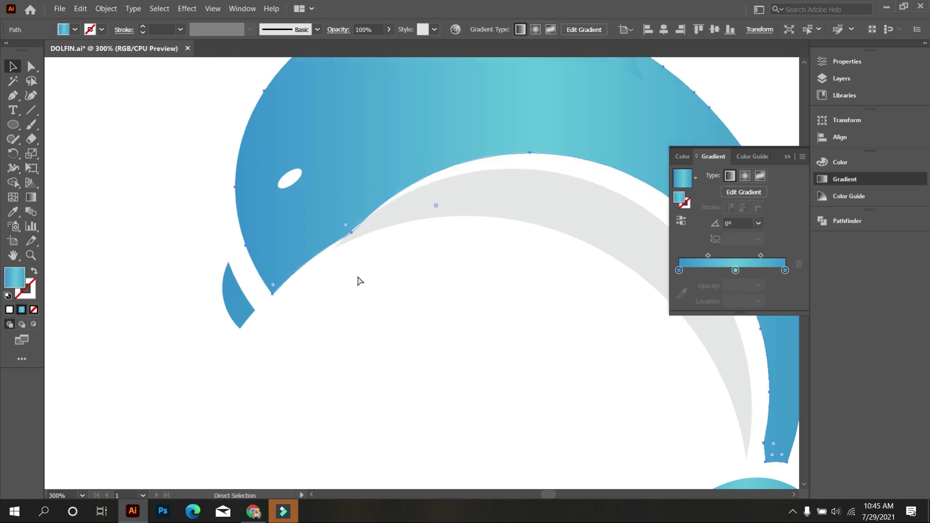
left_click(366, 350)
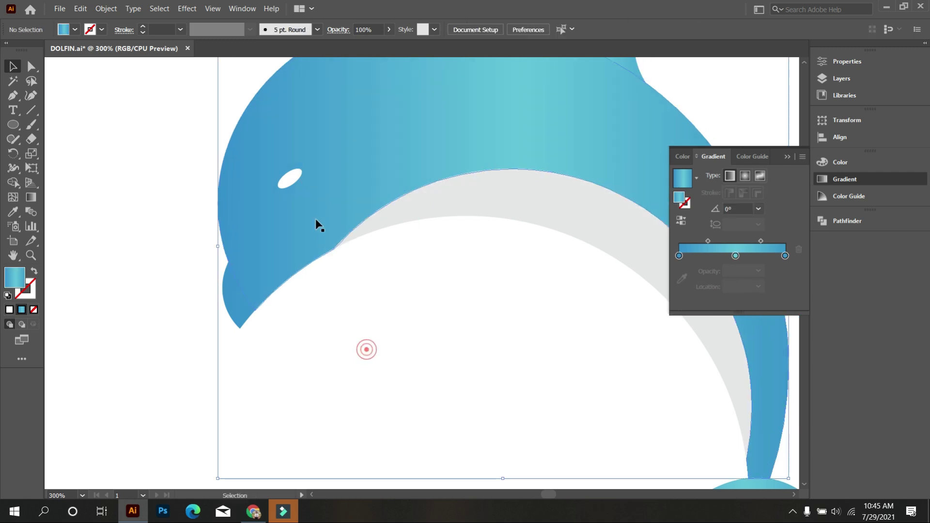
Step: Rotate the eye about 51° and resize it by its side handle
left_click(295, 175)
left_click_drag(312, 174, 320, 162)
left_click(350, 325)
key("ctrl+1")
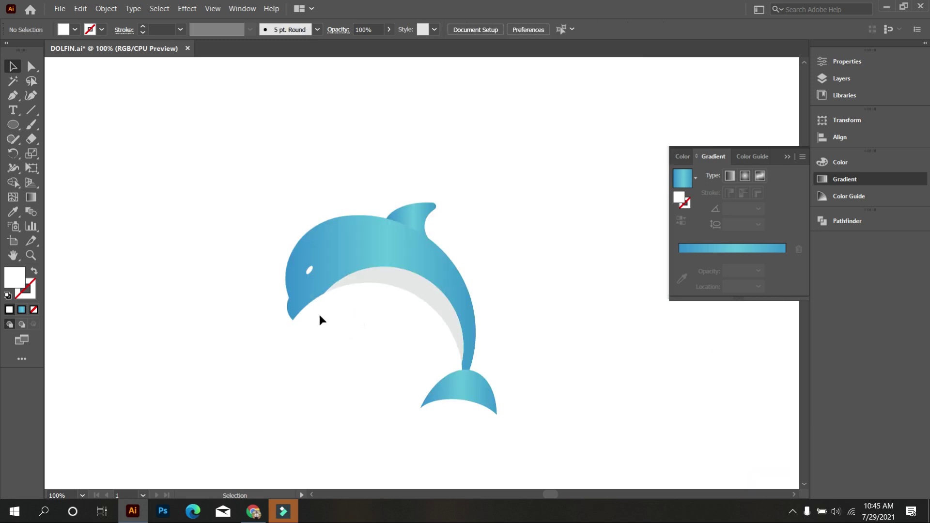
scroll(357, 307, "up", 4)
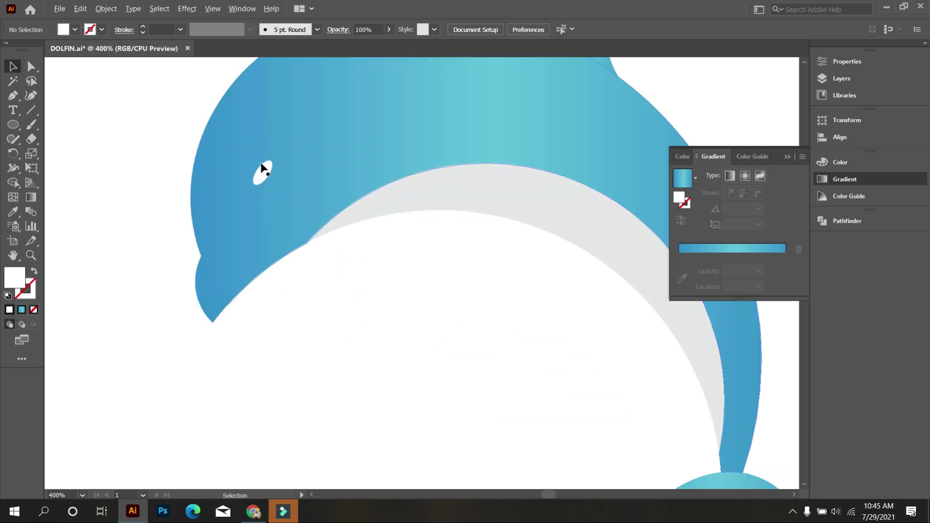
left_click(266, 178)
left_click_drag(273, 187, 297, 175)
left_click(304, 319)
Step: Fine-tune the eye's rotation to a slightly different angle
key("ctrl+minus")
key("ctrl+minus")
key("ctrl+minus")
scroll(311, 345, "down", 2)
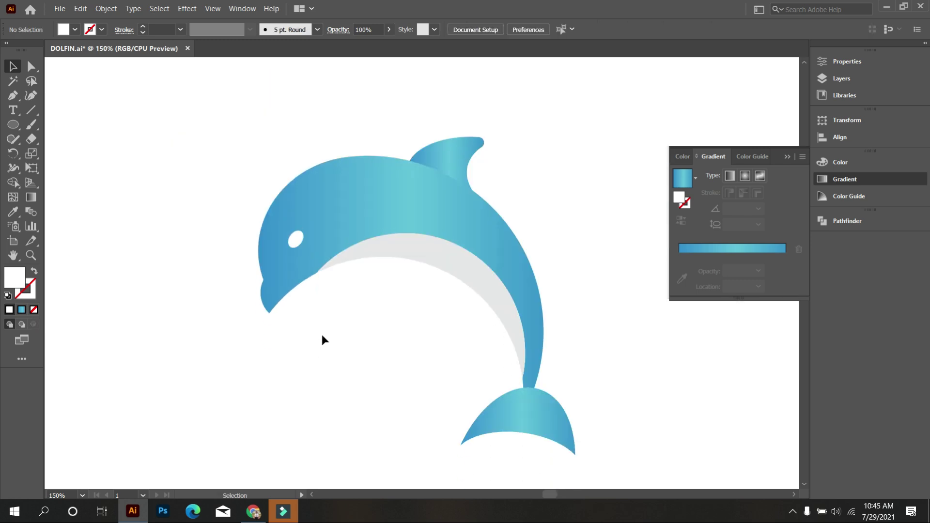
scroll(323, 335, "down", 1)
scroll(323, 318, "down", 2)
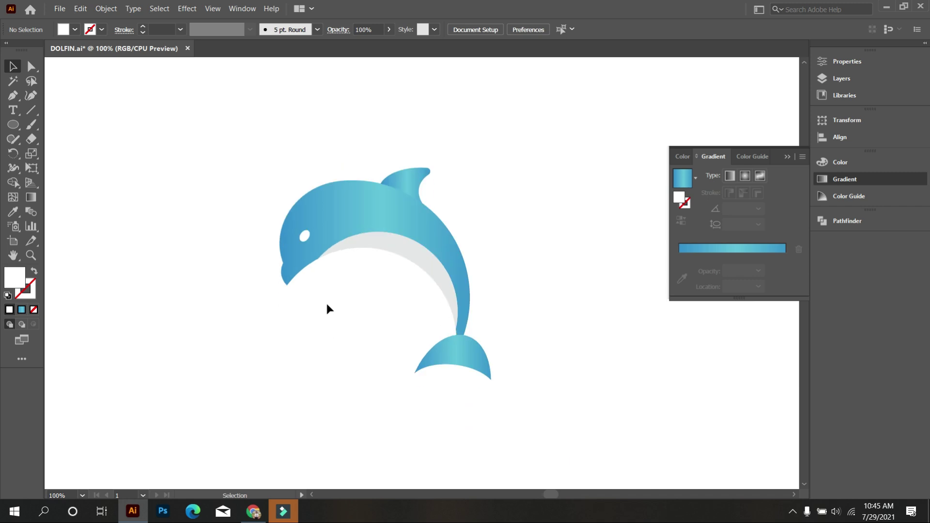
scroll(306, 240, "up", 2)
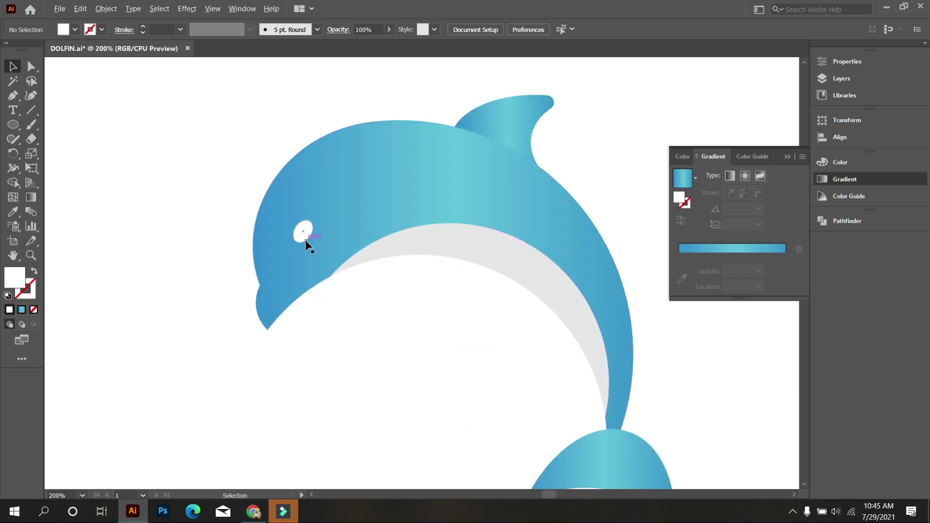
scroll(305, 240, "up", 2)
left_click(304, 236)
left_click_drag(316, 233, 315, 230)
scroll(321, 280, "down", 3)
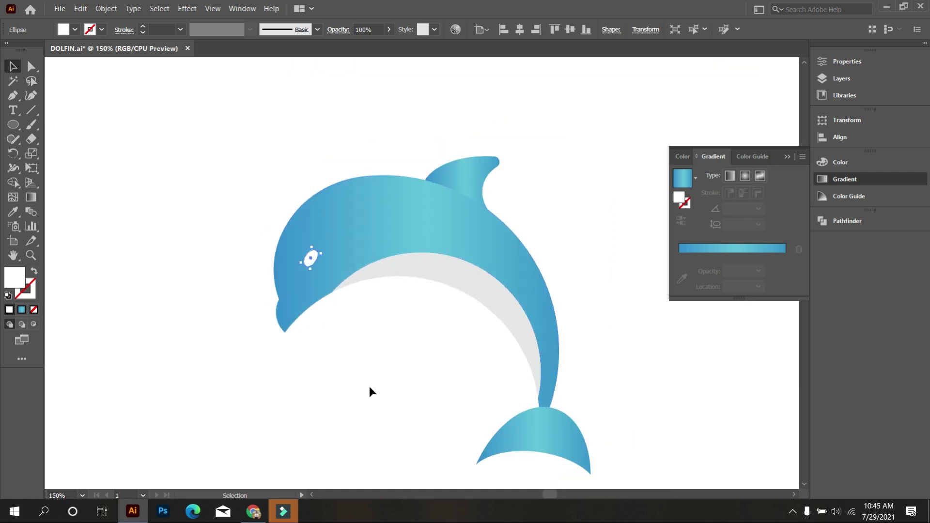
left_click(369, 385)
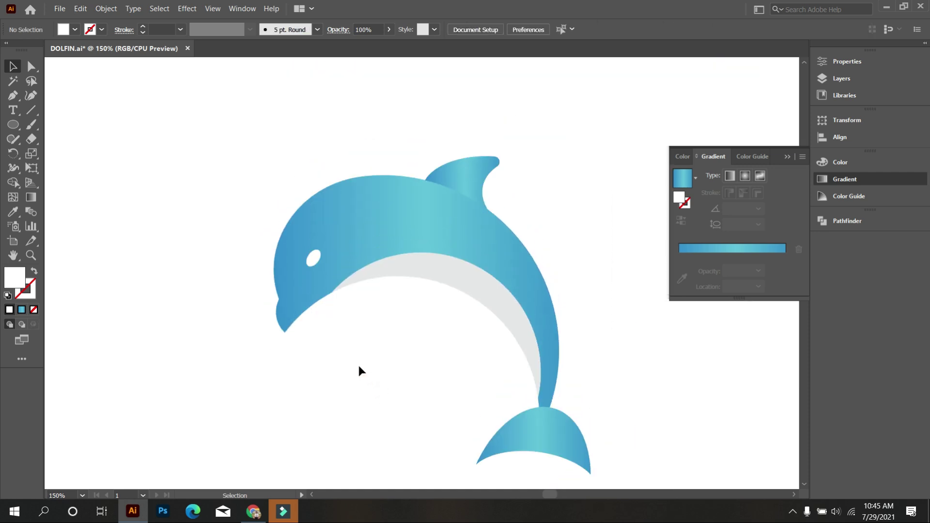
scroll(359, 366, "down", 2)
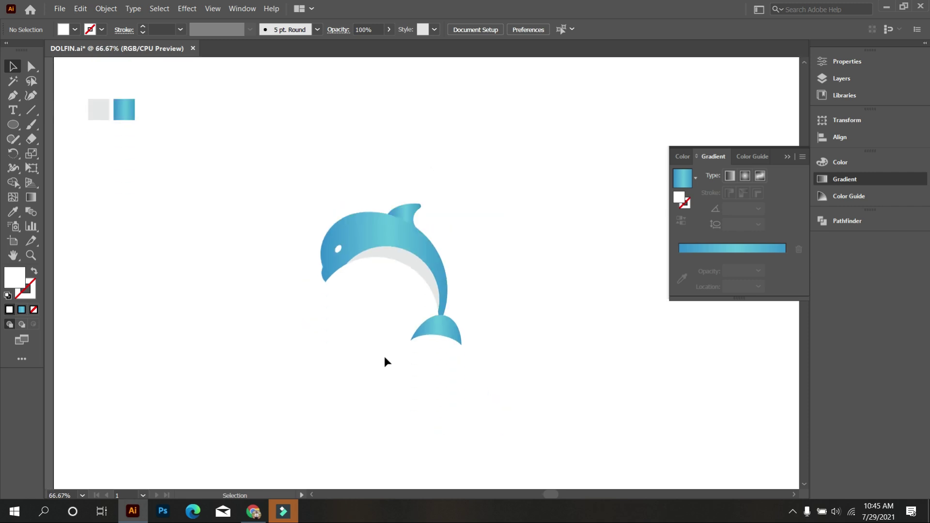
scroll(452, 371, "up", 1)
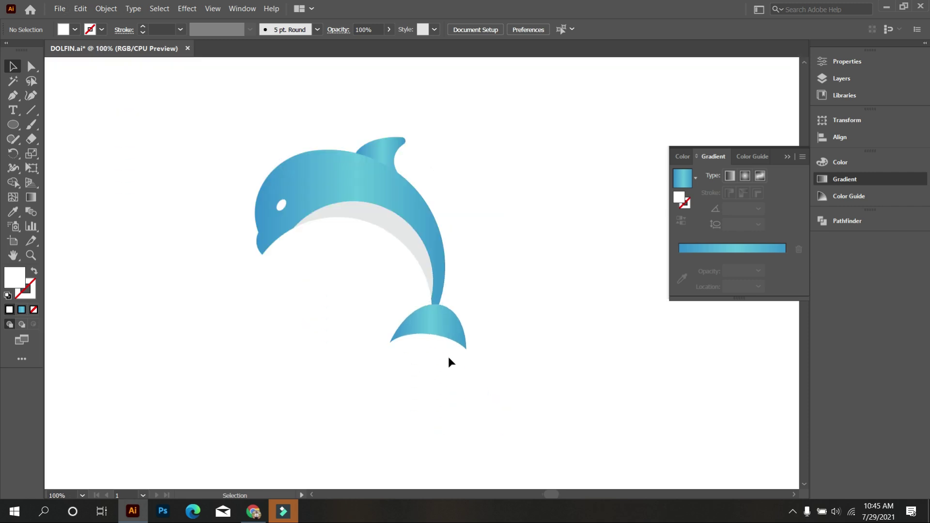
Step: Select the dolphin's body path on its own
left_click(445, 338)
left_click(434, 406)
scroll(291, 349, "down", 2)
left_click_drag(214, 233, 465, 408)
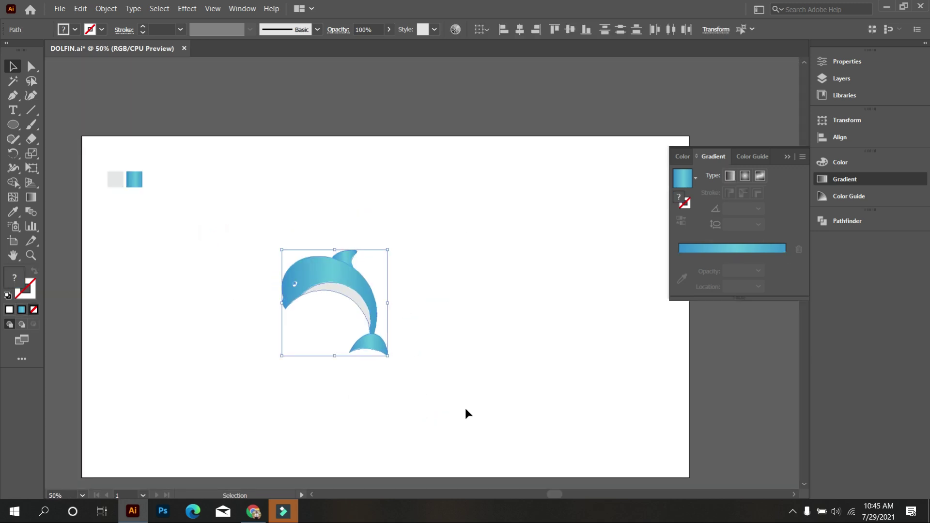
left_click(458, 366)
left_click(315, 274)
scroll(333, 305, "up", 2)
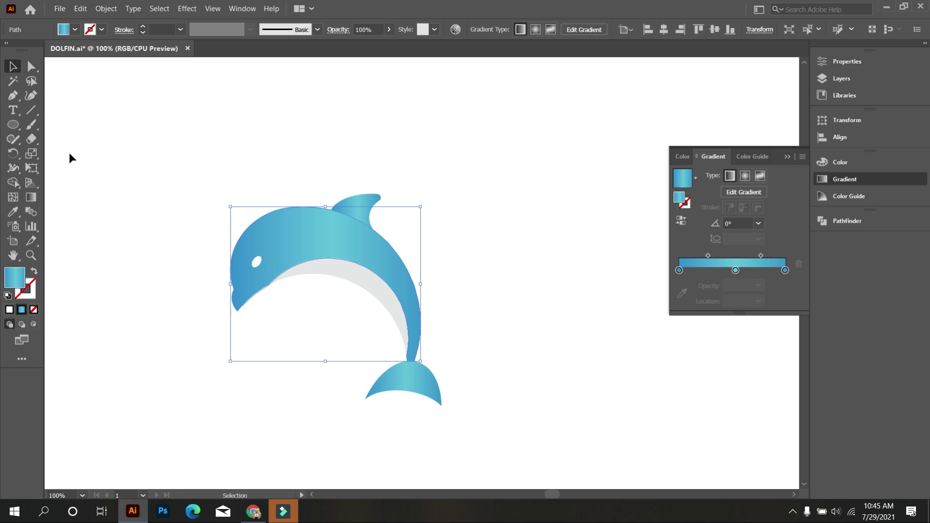
Step: Drag the body gradient to run nearly horizontally, about -0.74°, from the snout rightward
left_click(32, 196)
left_click_drag(162, 224, 469, 187)
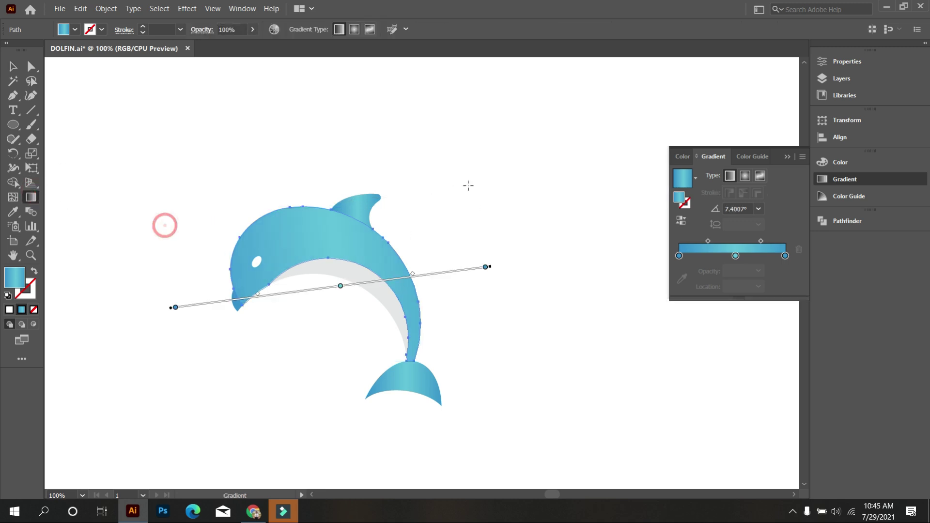
left_click_drag(256, 193, 469, 219)
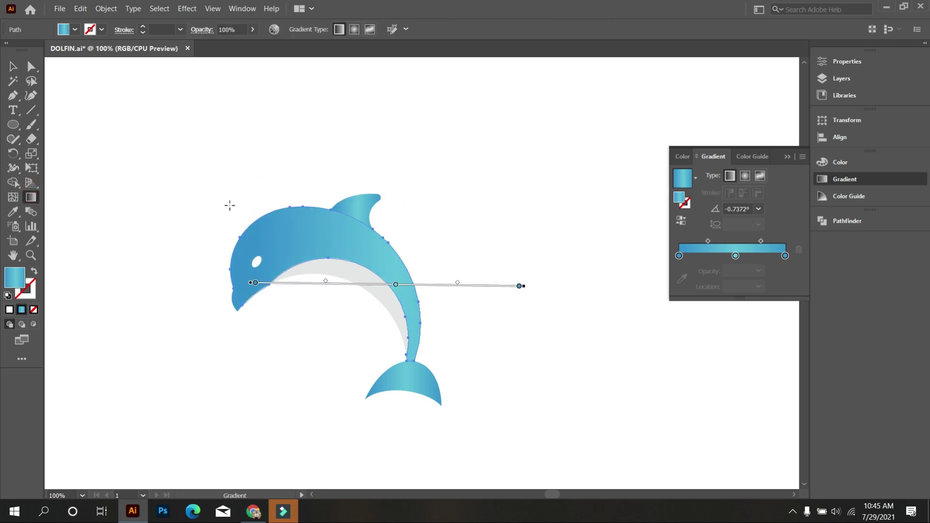
left_click(13, 66)
left_click(124, 147)
scroll(228, 246, "down", 2)
scroll(315, 324, "down", 1)
scroll(229, 234, "down", 2)
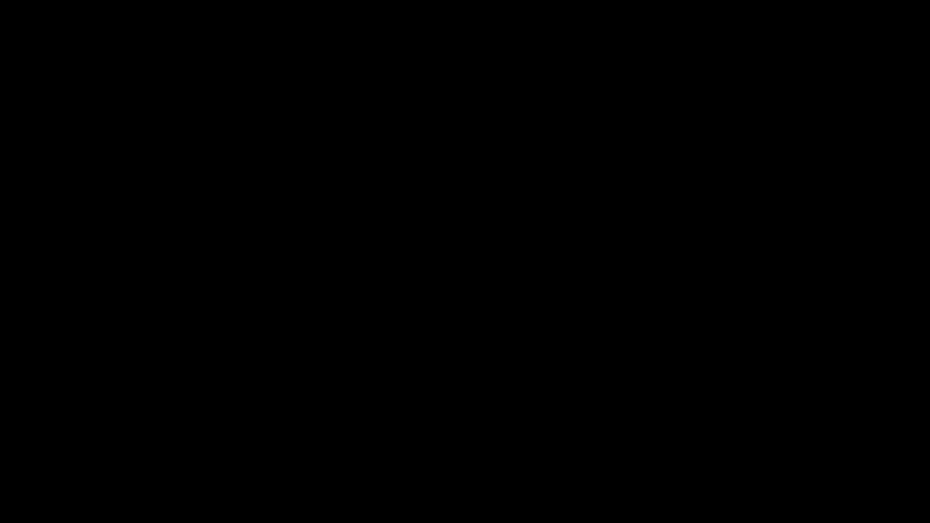